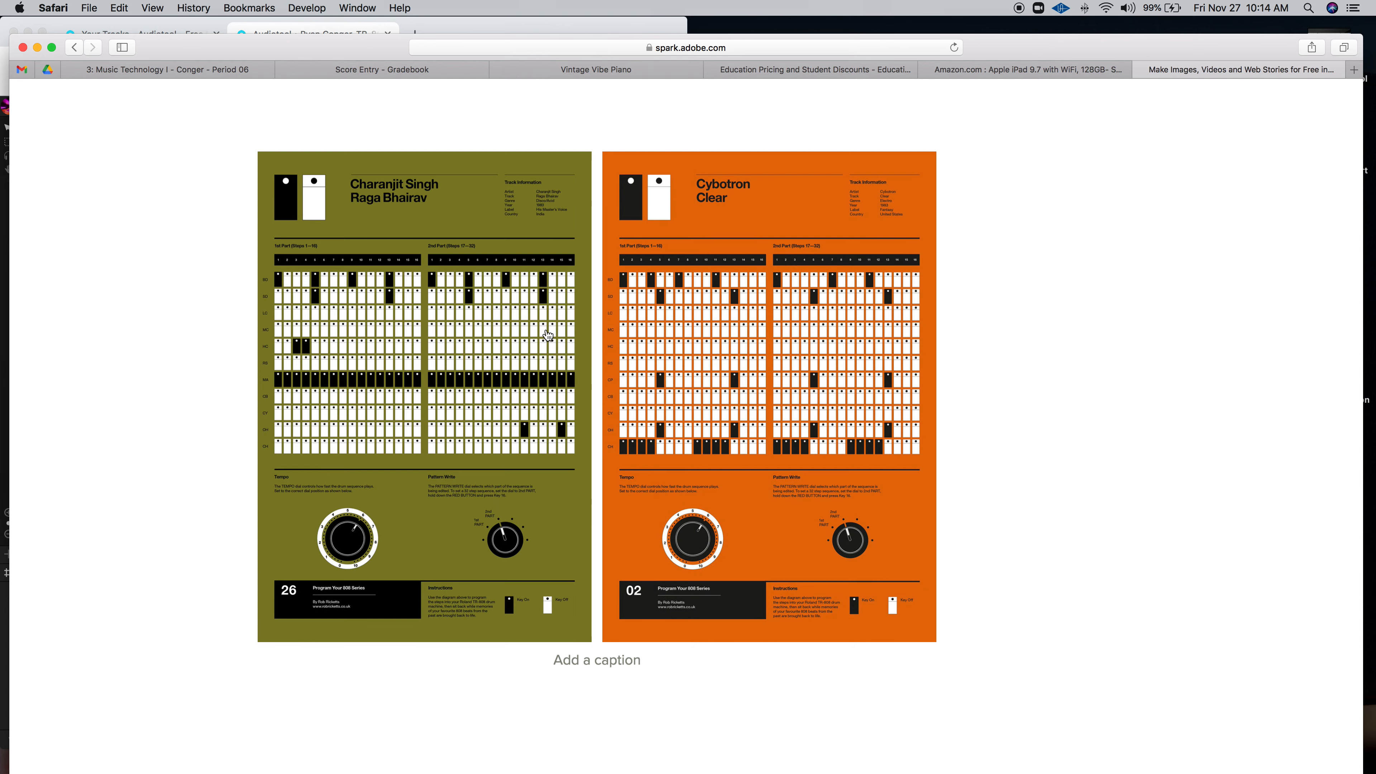
- Examine the Charanjit Singh and Cybotron pattern sheets along with the list of TR-808 sound abbreviations
{"action": "scroll", "coordinate": [195, 338], "scroll_direction": "up", "scroll_amount": 5}
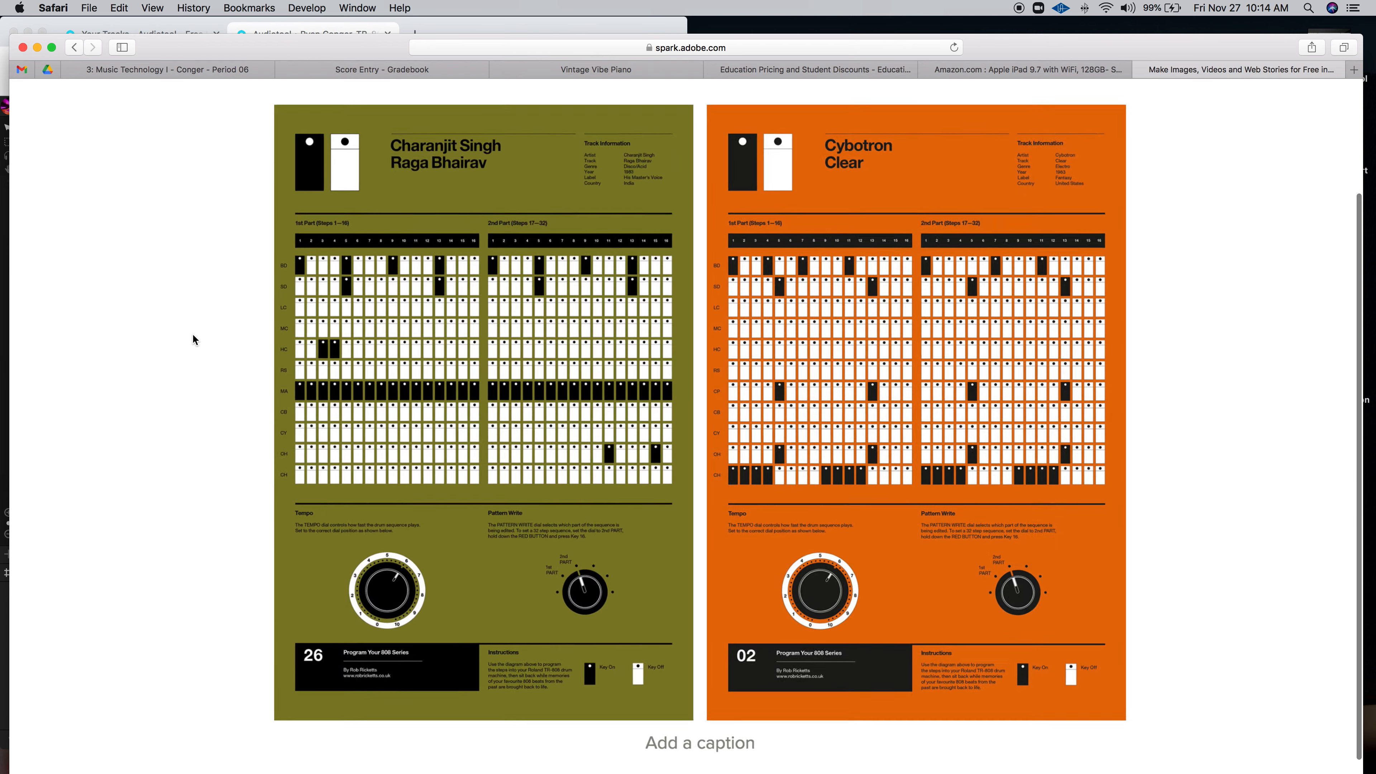
{"action": "scroll", "coordinate": [193, 333], "scroll_direction": "up", "scroll_amount": 2}
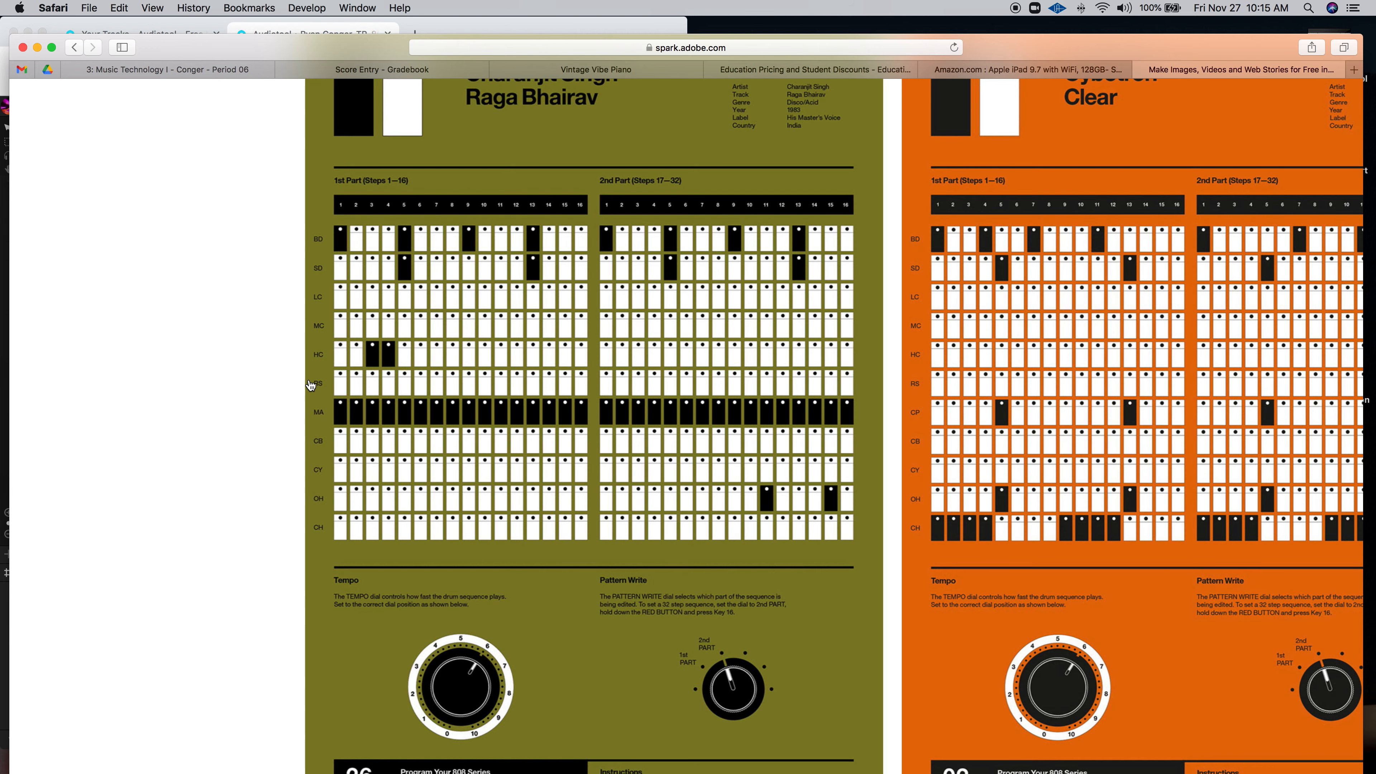
{"action": "scroll", "coordinate": [212, 329], "scroll_direction": "up", "scroll_amount": 1}
{"action": "scroll", "coordinate": [211, 329], "scroll_direction": "up", "scroll_amount": 10}
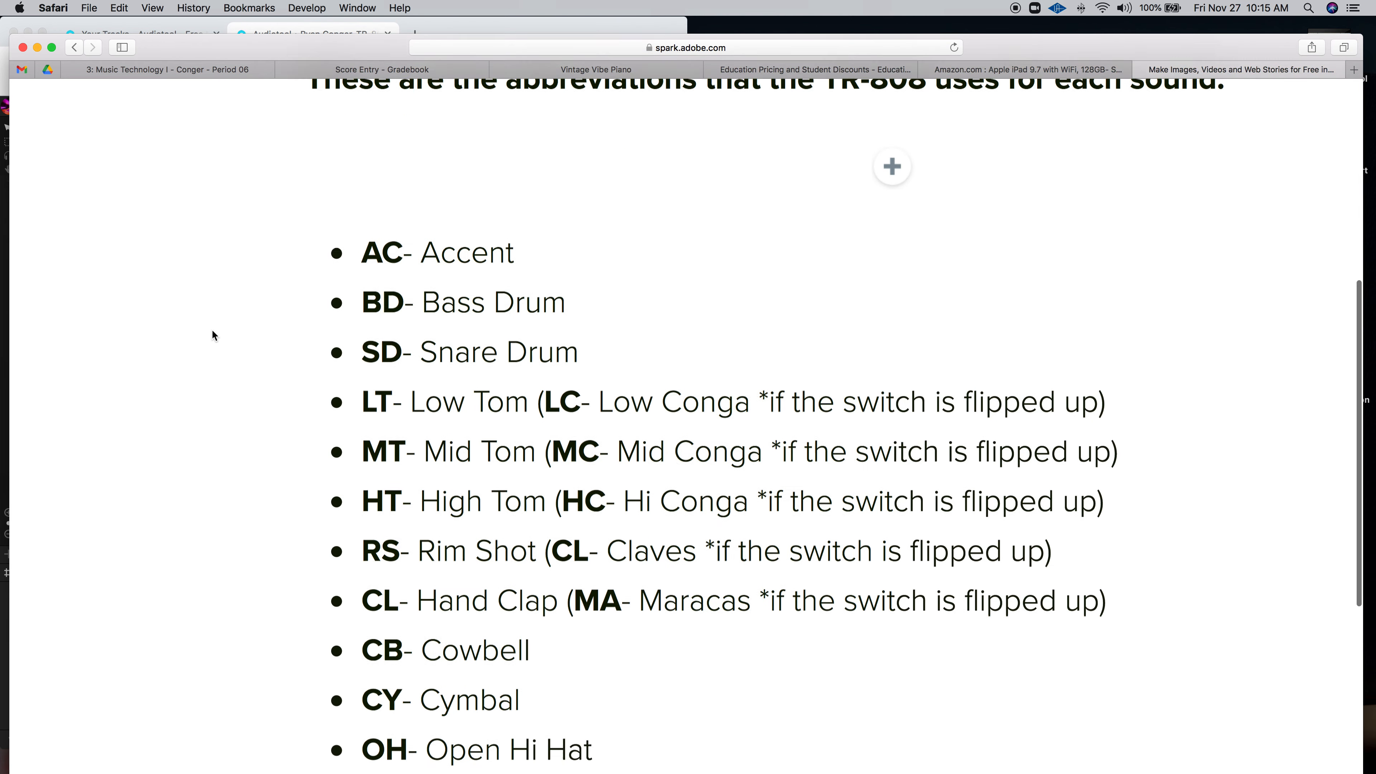
{"action": "scroll", "coordinate": [212, 330], "scroll_direction": "down", "scroll_amount": 2}
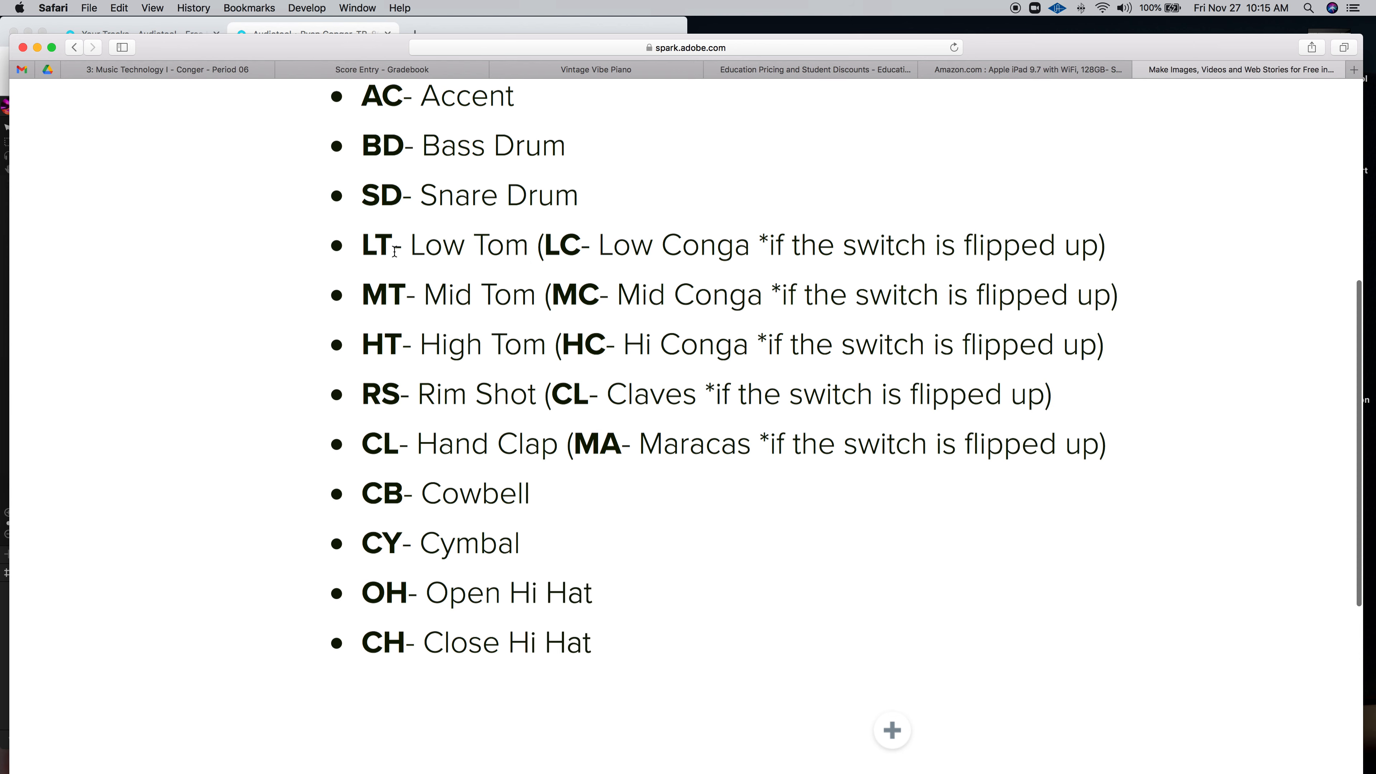
{"action": "scroll", "coordinate": [200, 488], "scroll_direction": "down", "scroll_amount": 5}
{"action": "scroll", "coordinate": [192, 524], "scroll_direction": "down", "scroll_amount": 10}
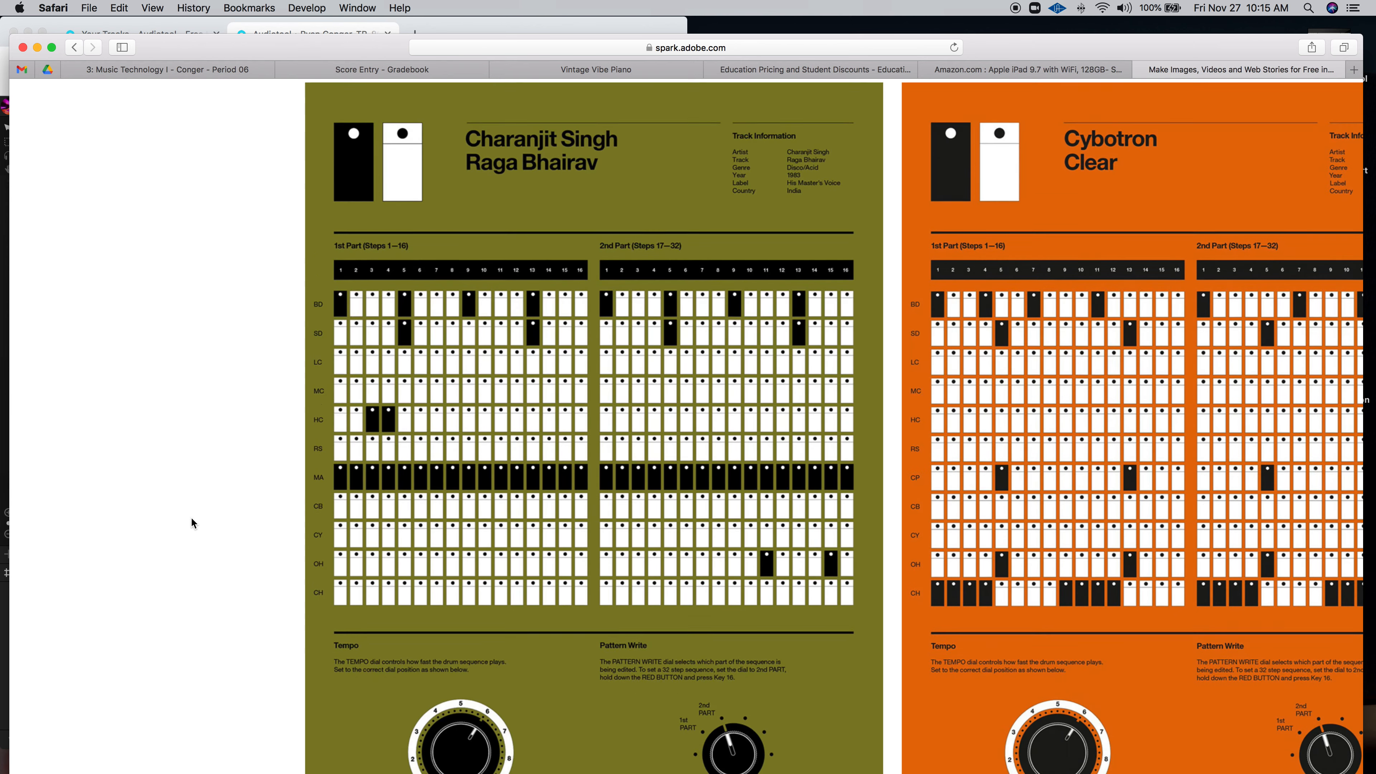
{"action": "scroll", "coordinate": [191, 517], "scroll_direction": "down", "scroll_amount": 3}
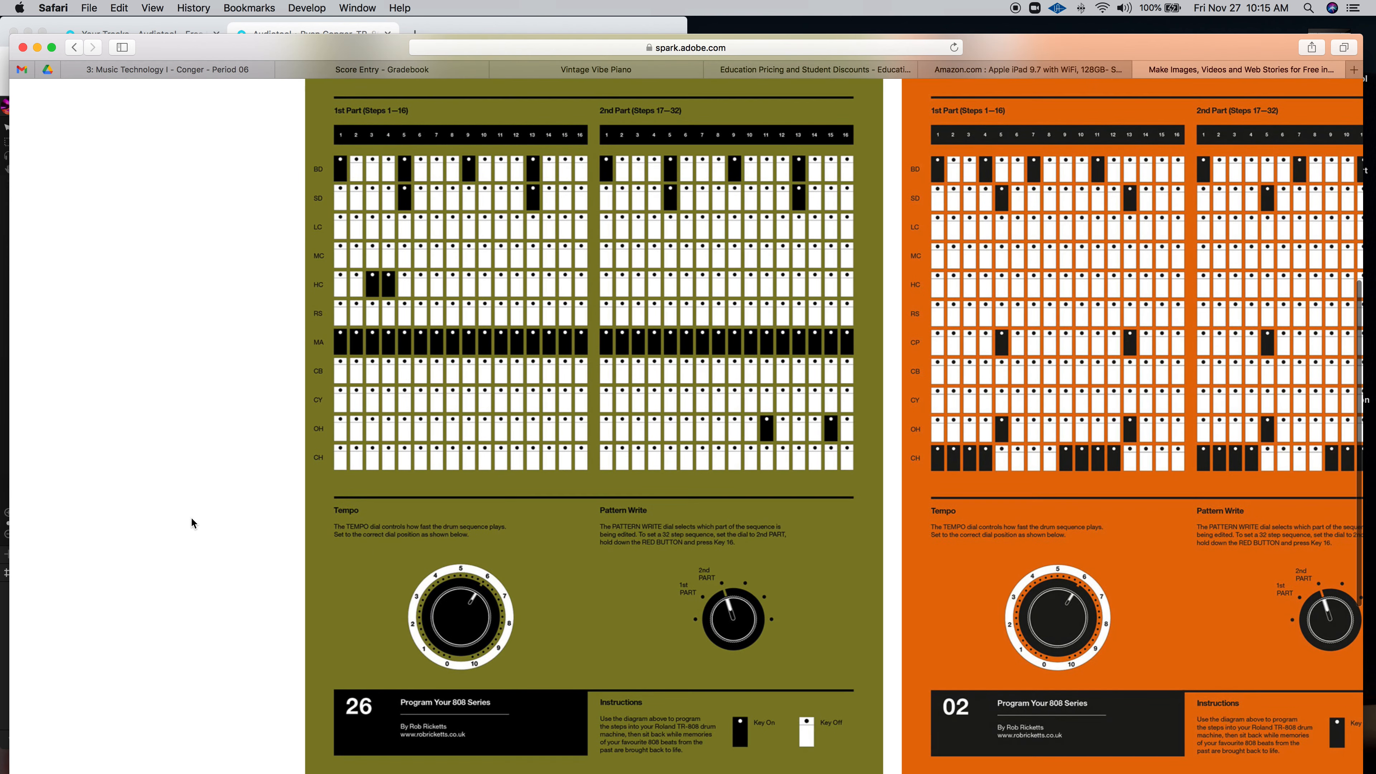
{"action": "scroll", "coordinate": [190, 517], "scroll_direction": "up", "scroll_amount": 8}
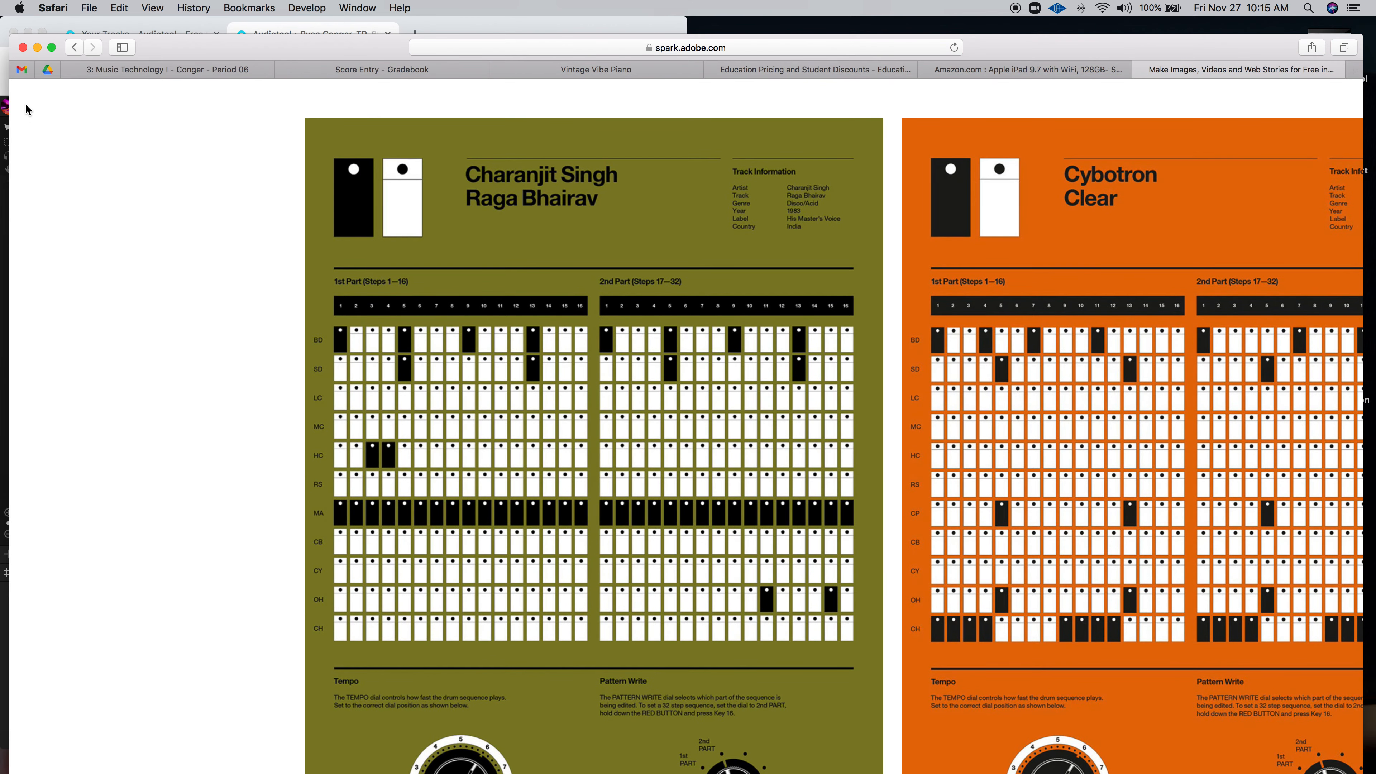
- Resize and position the assignment's browser window so that it sits beside the Audiotool window
{"action": "left_click_drag", "start_coordinate": [8, 99], "coordinate": [520, 119]}
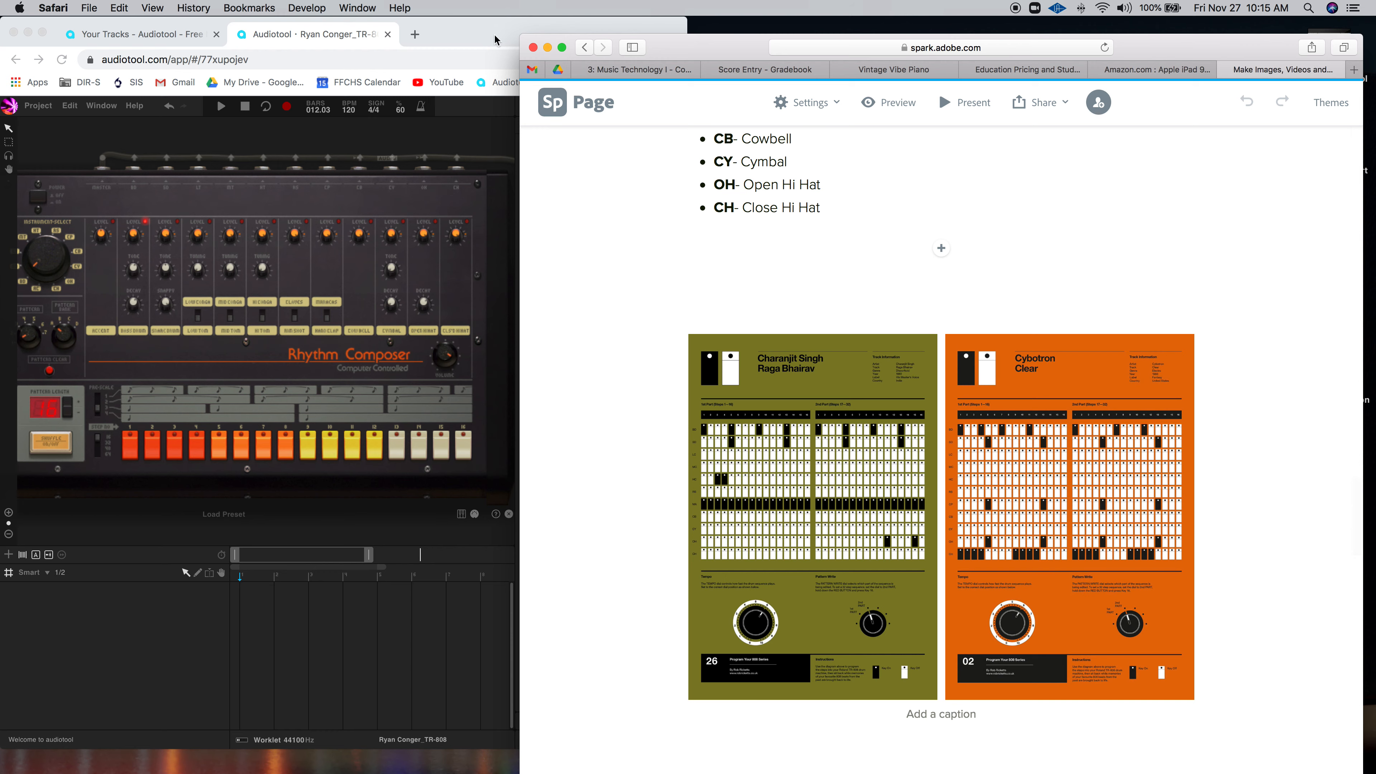
{"action": "left_click_drag", "start_coordinate": [520, 55], "coordinate": [692, 54]}
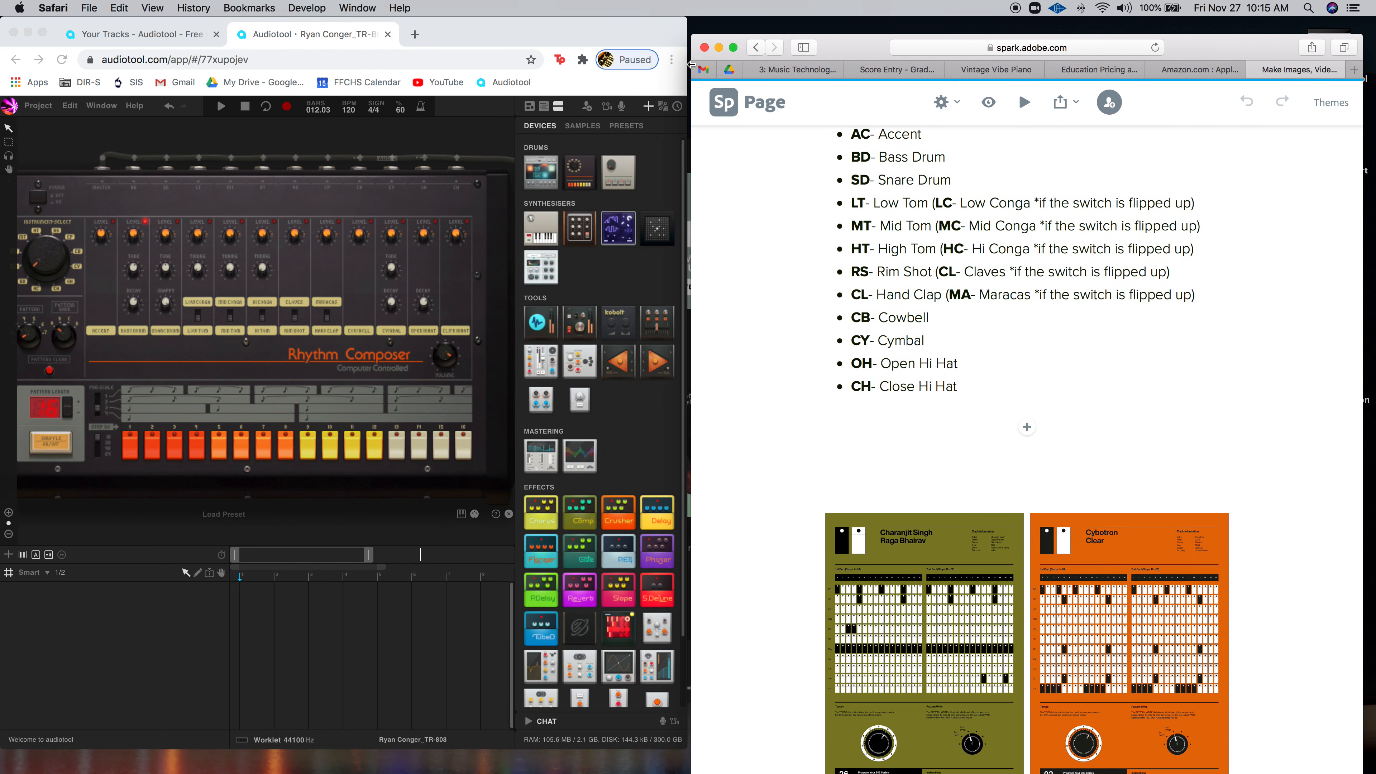
{"action": "left_click_drag", "start_coordinate": [866, 50], "coordinate": [862, 32]}
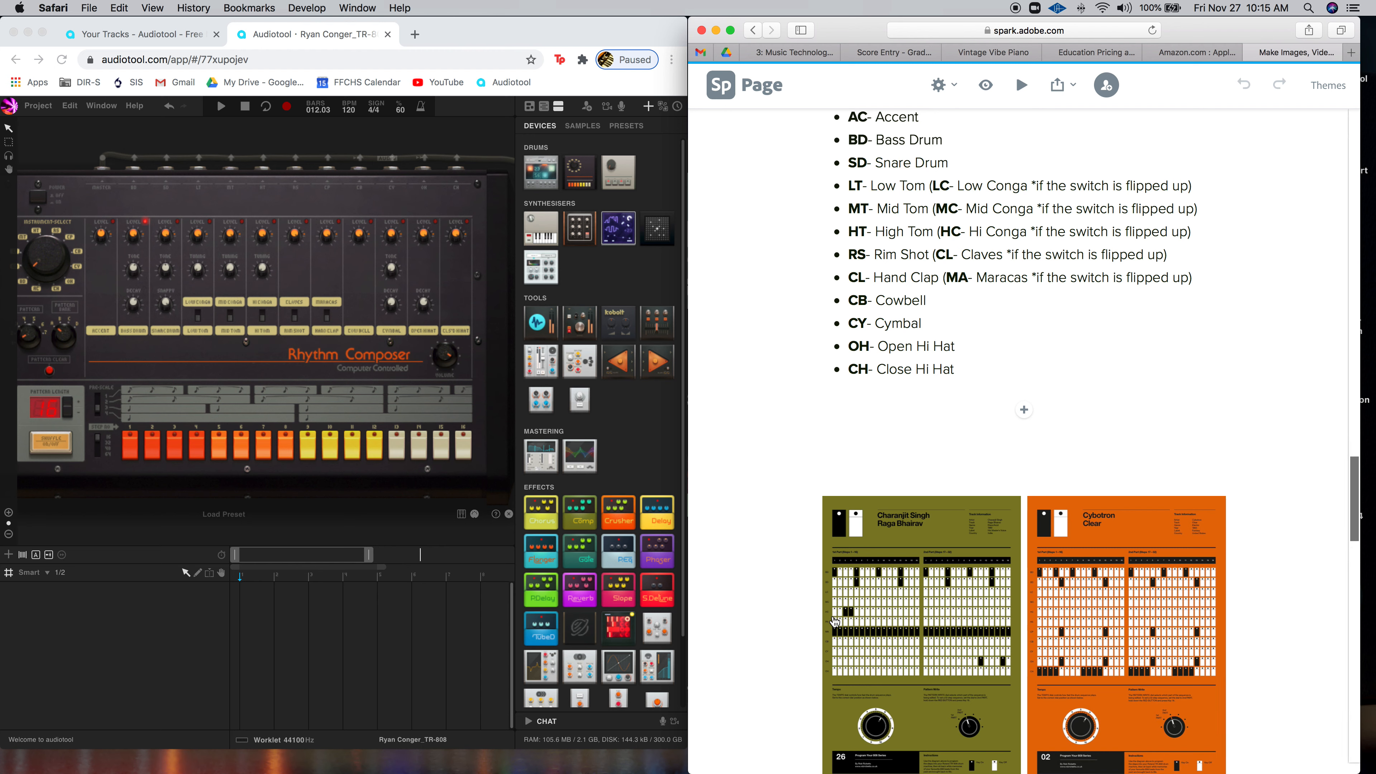
- Examine the step grid of the Charanjit Singh Raga Bhairav pattern sheet up close
{"action": "scroll", "coordinate": [922, 616], "scroll_direction": "up", "scroll_amount": 5}
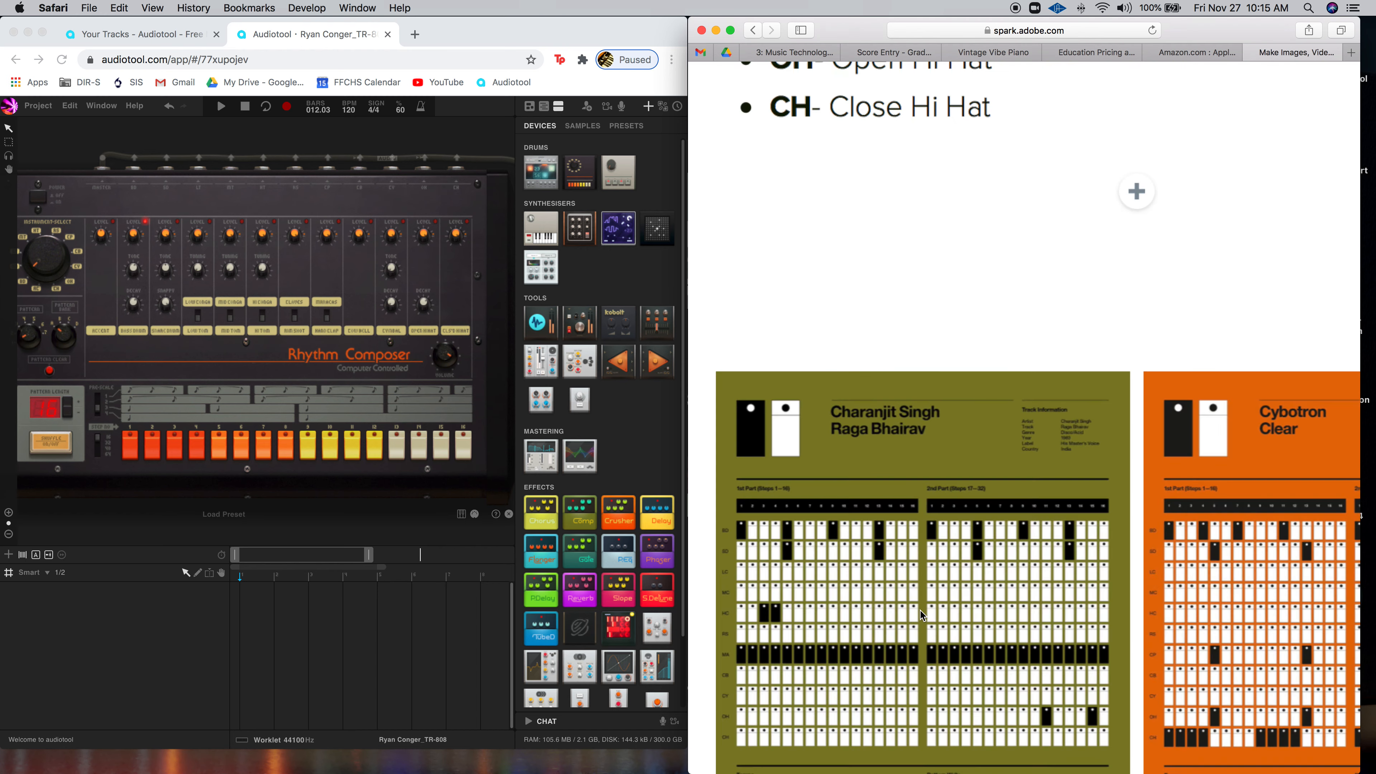
{"action": "scroll", "coordinate": [921, 617], "scroll_direction": "up", "scroll_amount": 3}
{"action": "scroll", "coordinate": [922, 617], "scroll_direction": "down", "scroll_amount": 5}
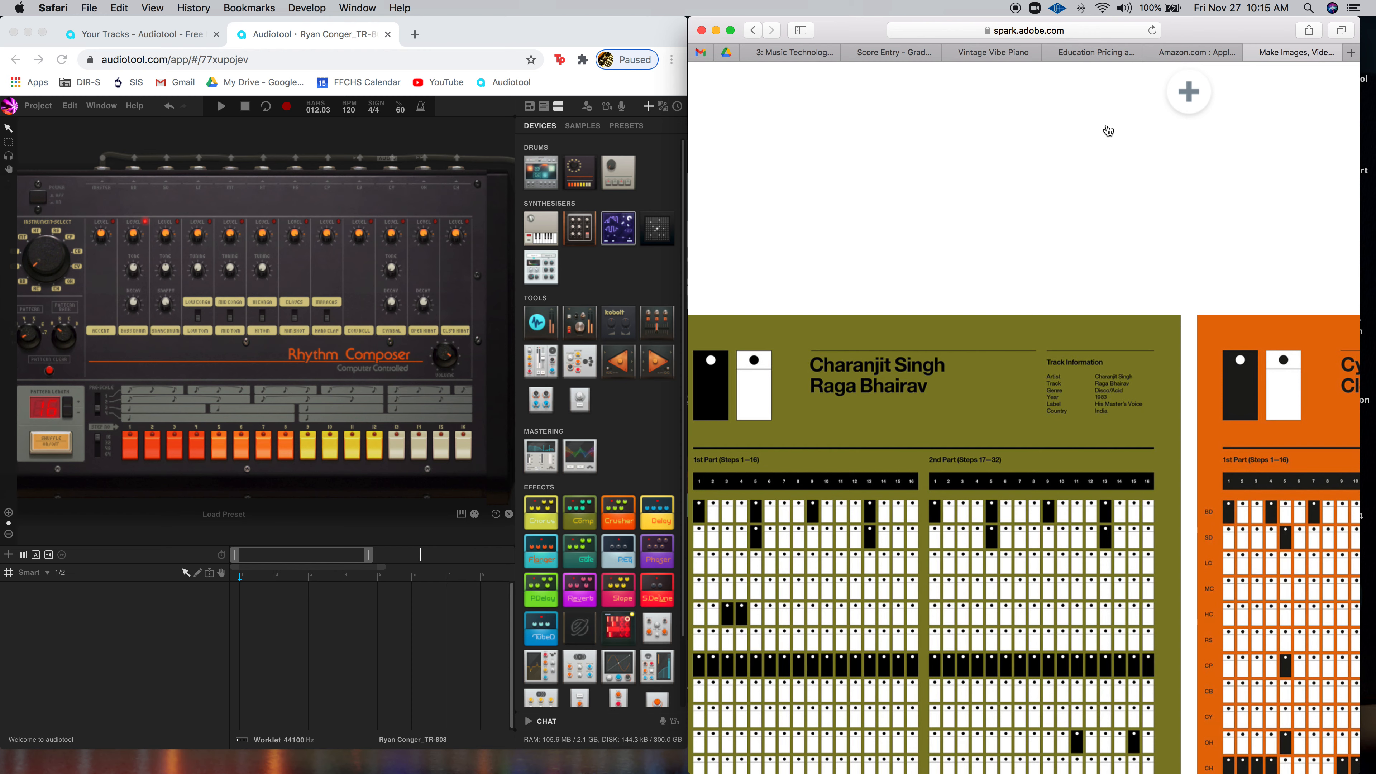
{"action": "scroll", "coordinate": [1060, 191], "scroll_direction": "down", "scroll_amount": 5}
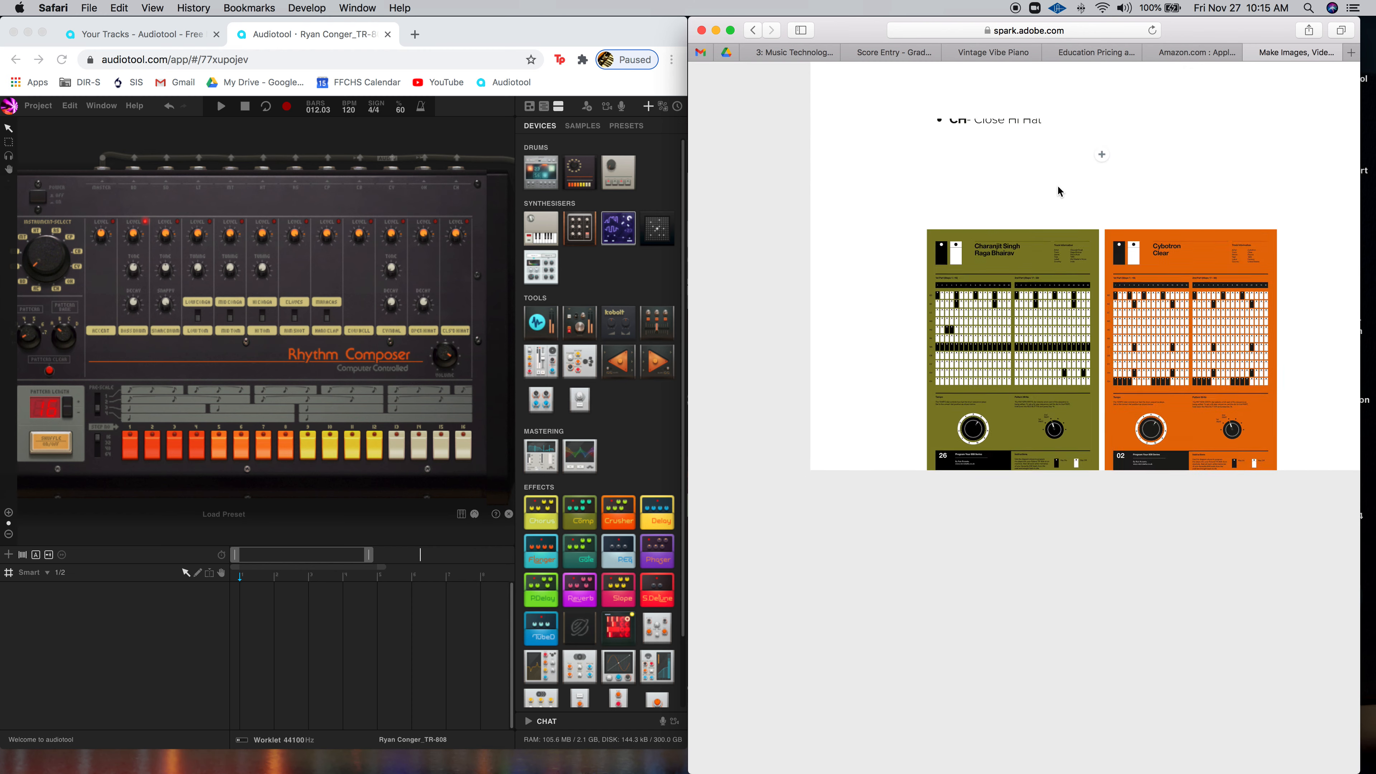
{"action": "scroll", "coordinate": [900, 615], "scroll_direction": "down", "scroll_amount": 2}
{"action": "scroll", "coordinate": [900, 614], "scroll_direction": "down", "scroll_amount": 10}
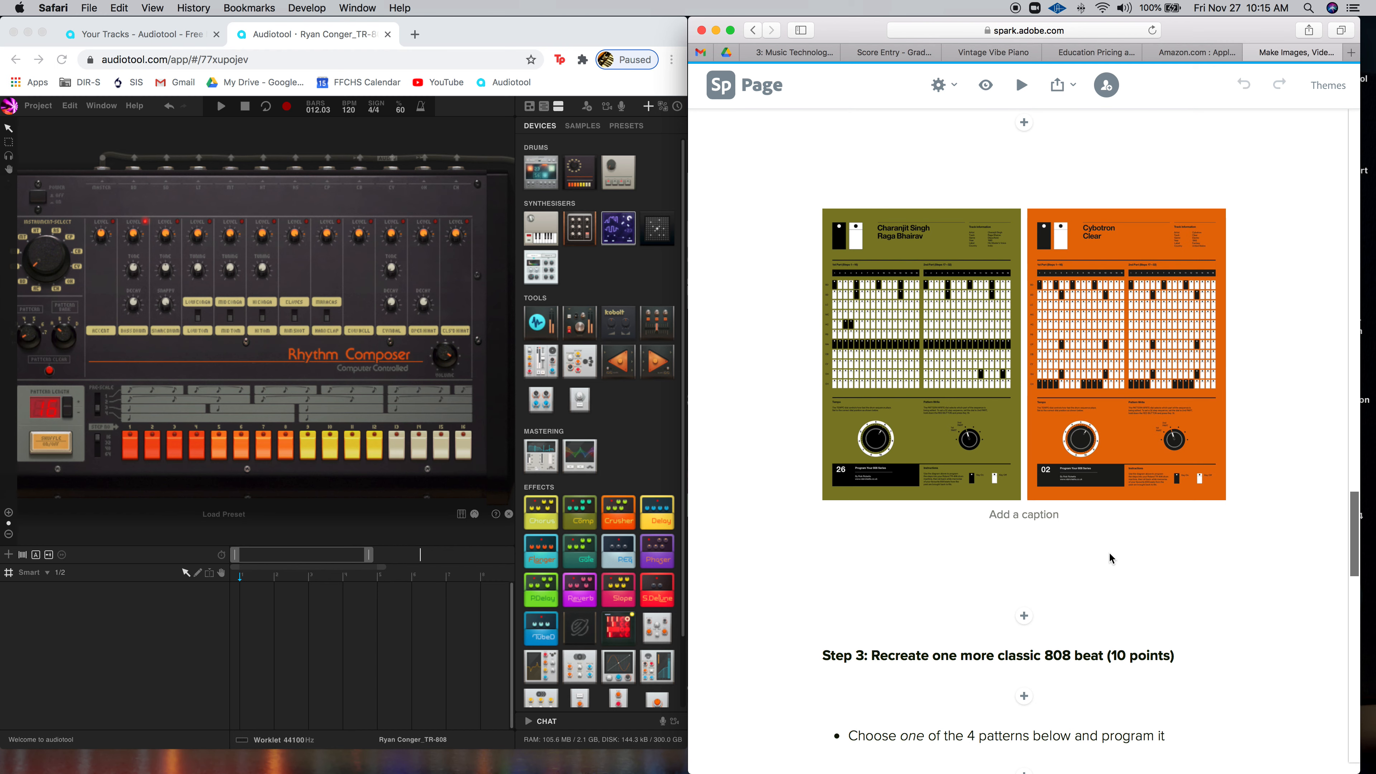
{"action": "scroll", "coordinate": [1110, 553], "scroll_direction": "up", "scroll_amount": 6}
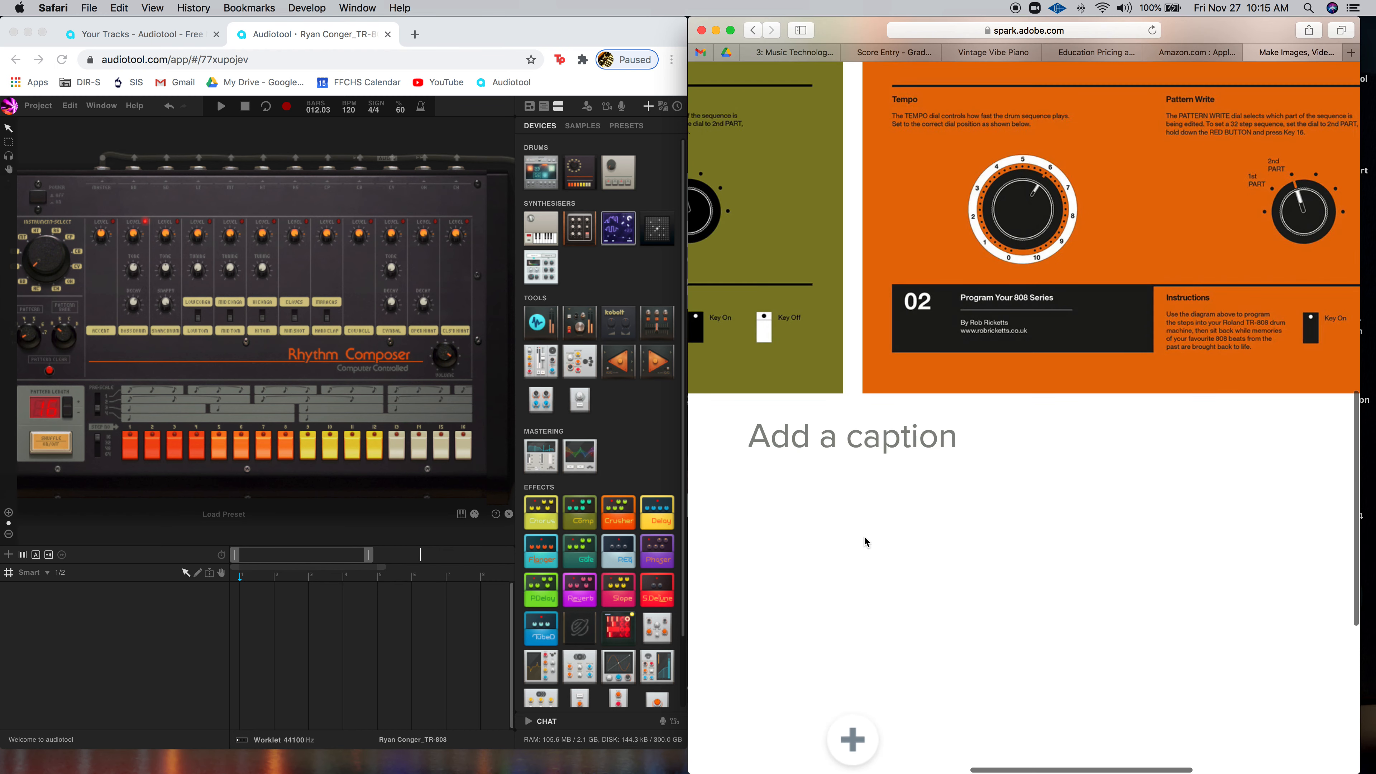
{"action": "scroll", "coordinate": [1008, 616], "scroll_direction": "down", "scroll_amount": 6}
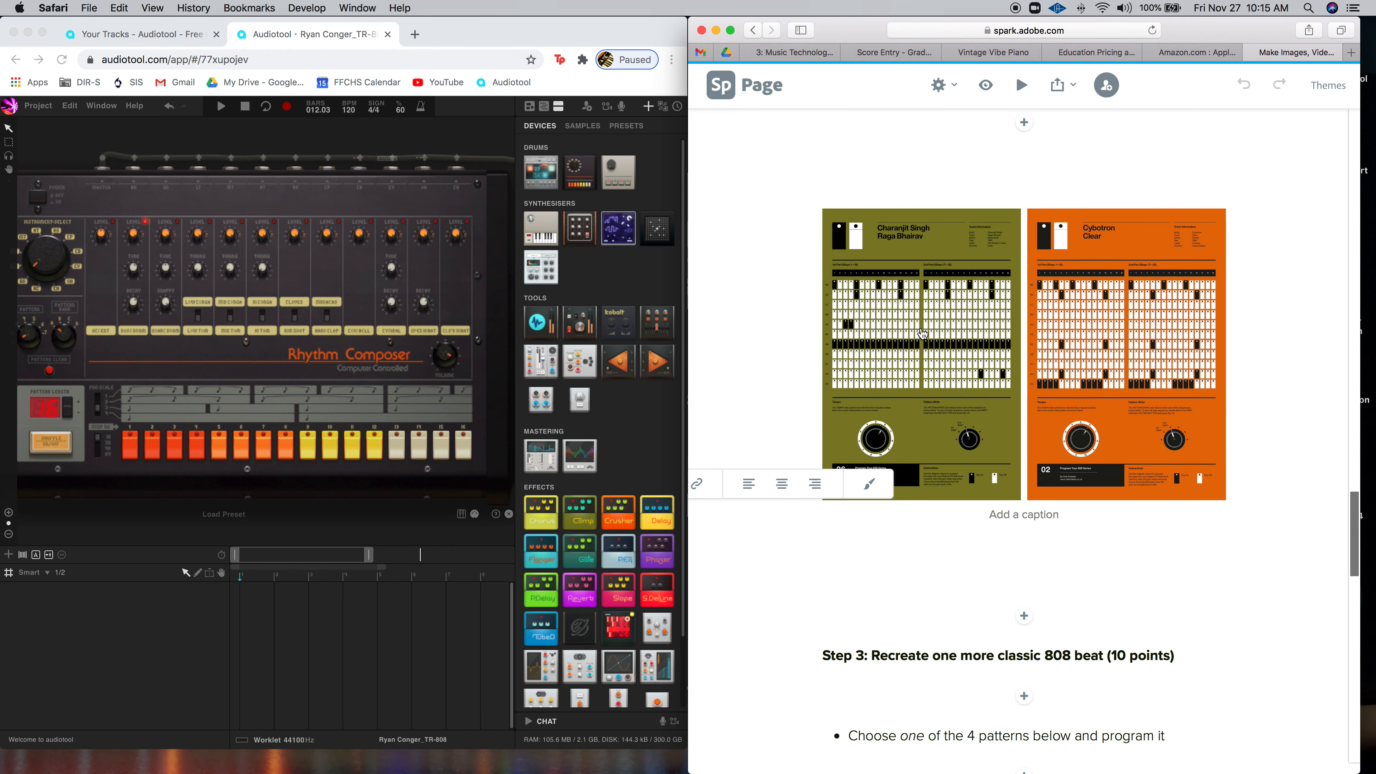
{"action": "scroll", "coordinate": [923, 334], "scroll_direction": "up", "scroll_amount": 5}
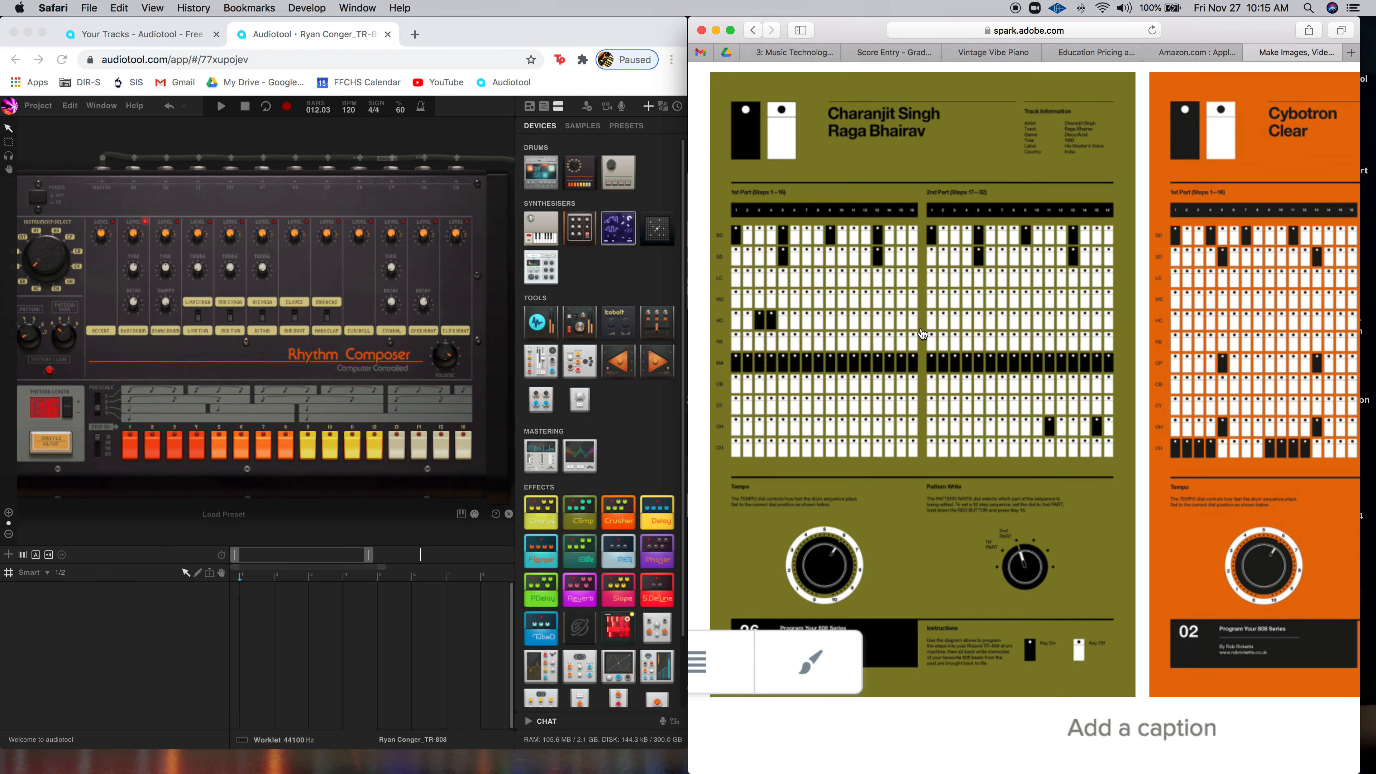
{"action": "scroll", "coordinate": [922, 334], "scroll_direction": "up", "scroll_amount": 1}
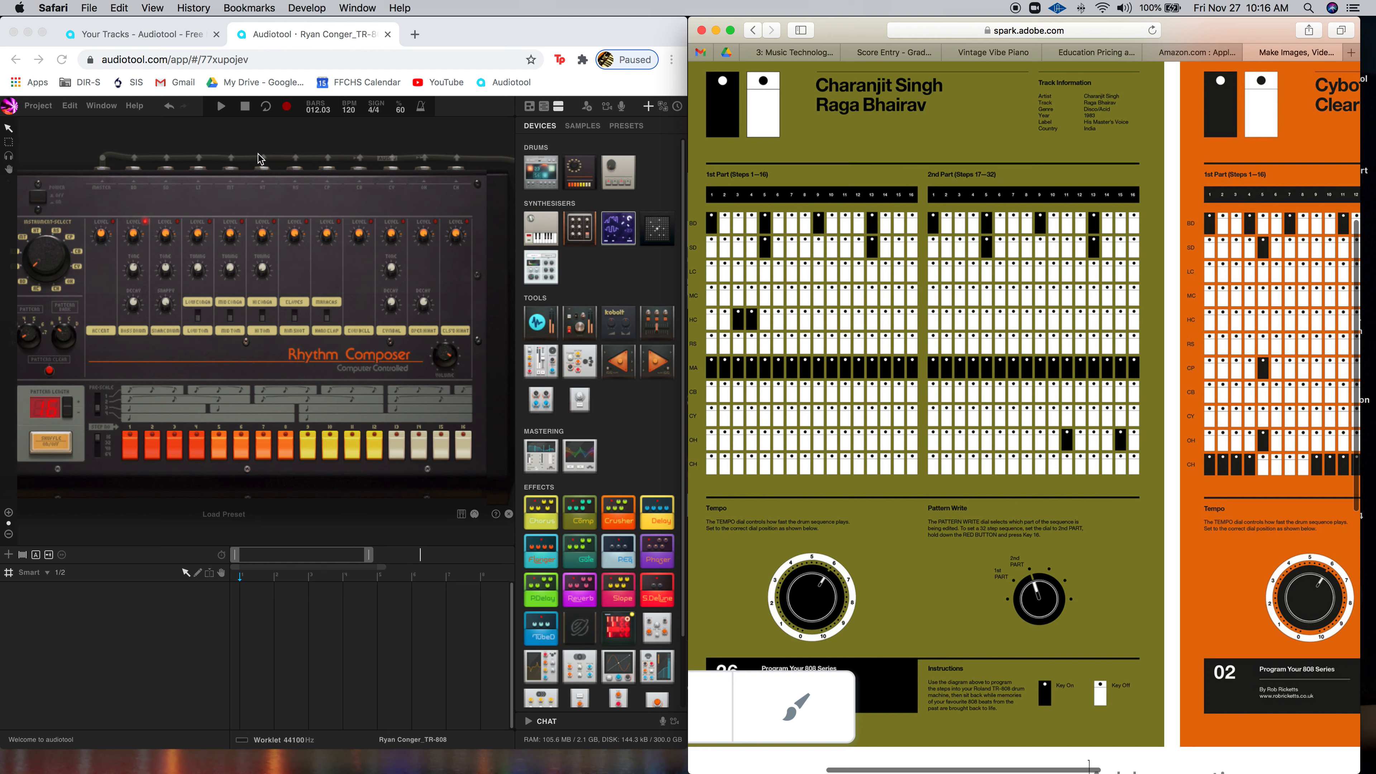
- Switch to the Audiotool window, shift it aside, and examine the TR-808's instrument labels, step number switch and step buttons
{"action": "left_click_drag", "start_coordinate": [489, 31], "coordinate": [577, 39]}
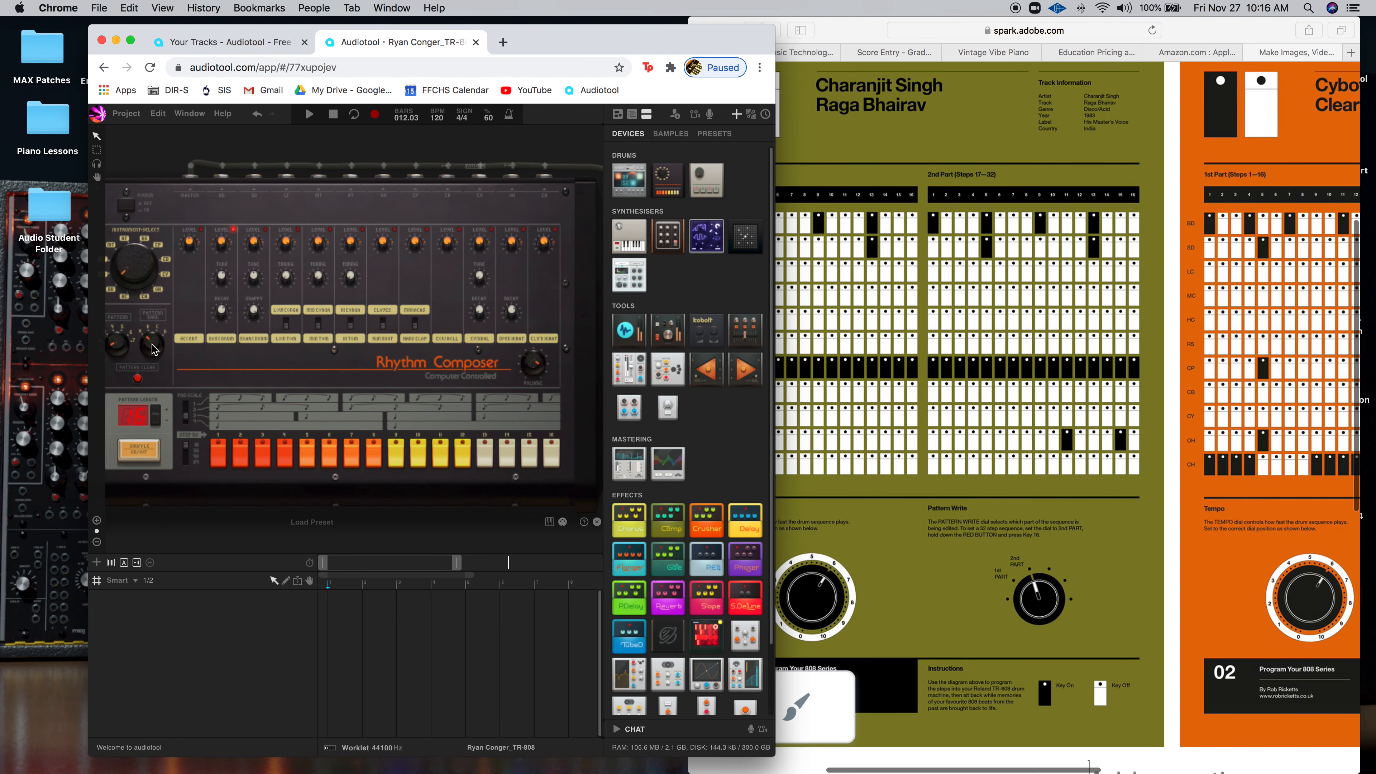
{"action": "left_click_drag", "start_coordinate": [205, 494], "coordinate": [255, 490]}
{"action": "scroll", "coordinate": [271, 361], "scroll_direction": "up", "scroll_amount": 3}
{"action": "scroll", "coordinate": [272, 366], "scroll_direction": "up", "scroll_amount": 3}
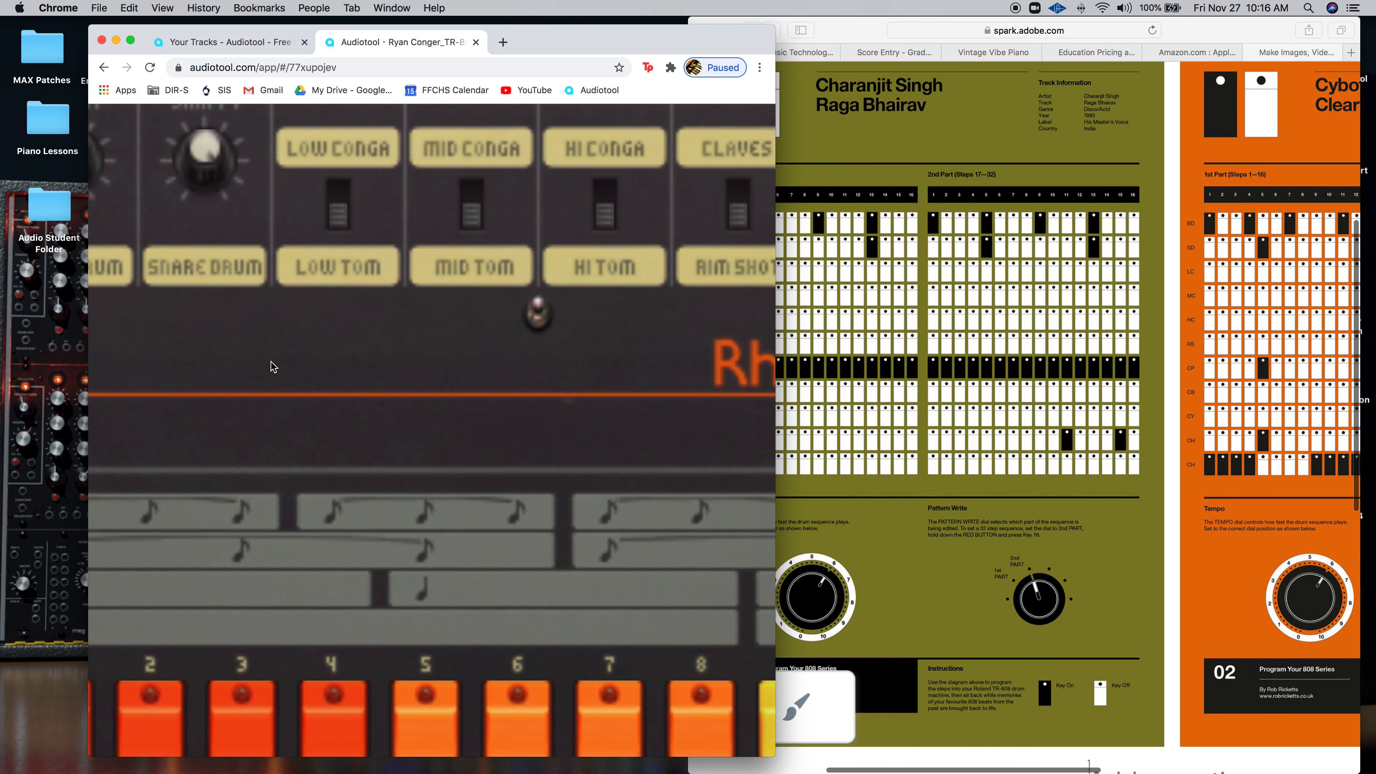
{"action": "scroll", "coordinate": [414, 464], "scroll_direction": "down", "scroll_amount": 5}
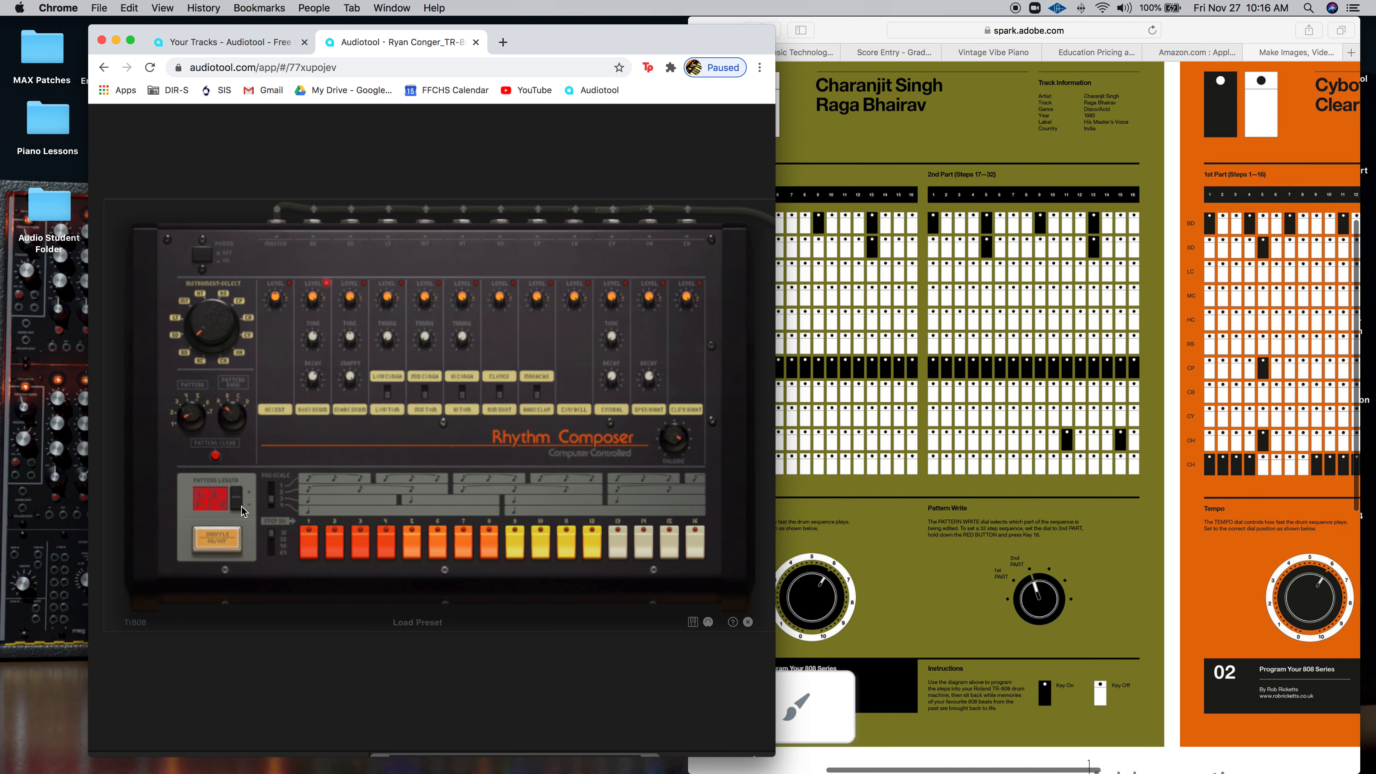
{"action": "scroll", "coordinate": [308, 528], "scroll_direction": "up", "scroll_amount": 10}
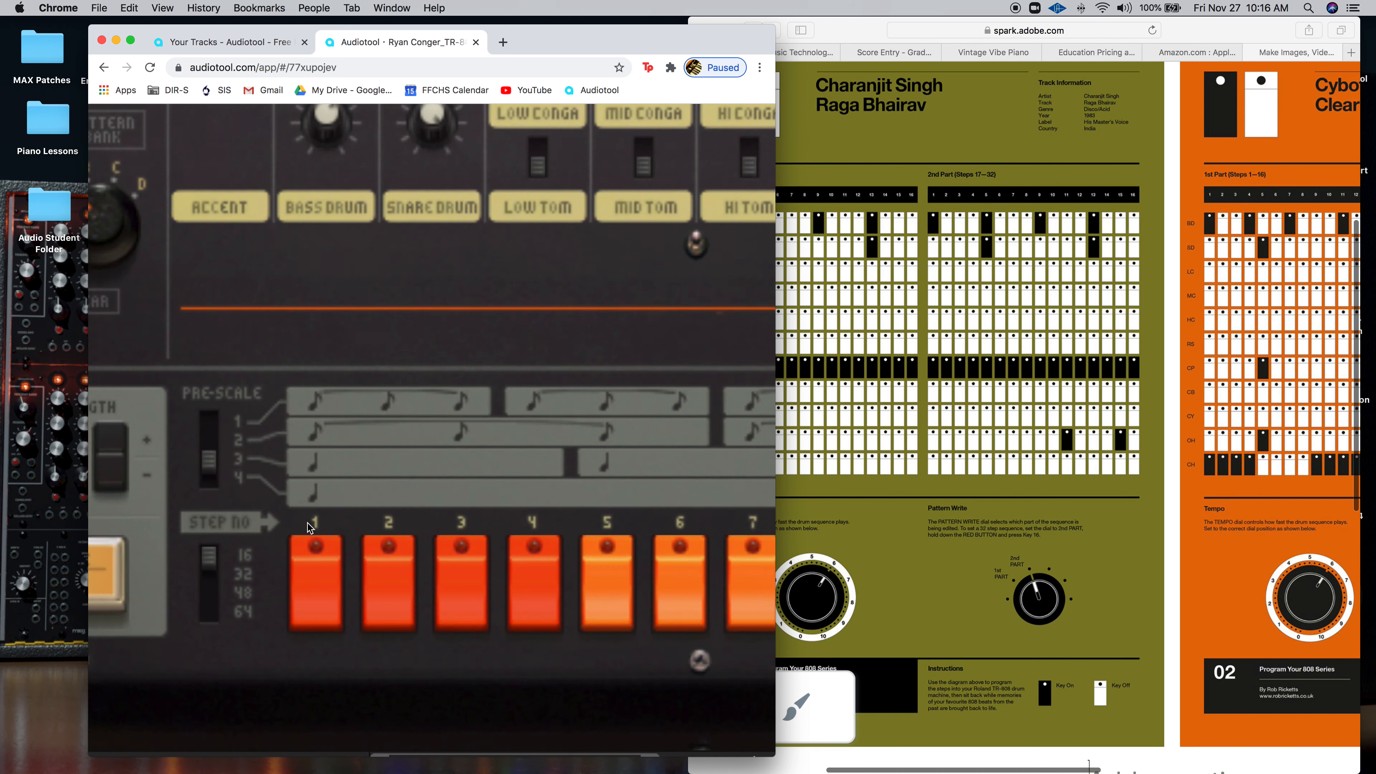
{"action": "scroll", "coordinate": [310, 529], "scroll_direction": "down", "scroll_amount": 7}
{"action": "scroll", "coordinate": [309, 528], "scroll_direction": "down", "scroll_amount": 5}
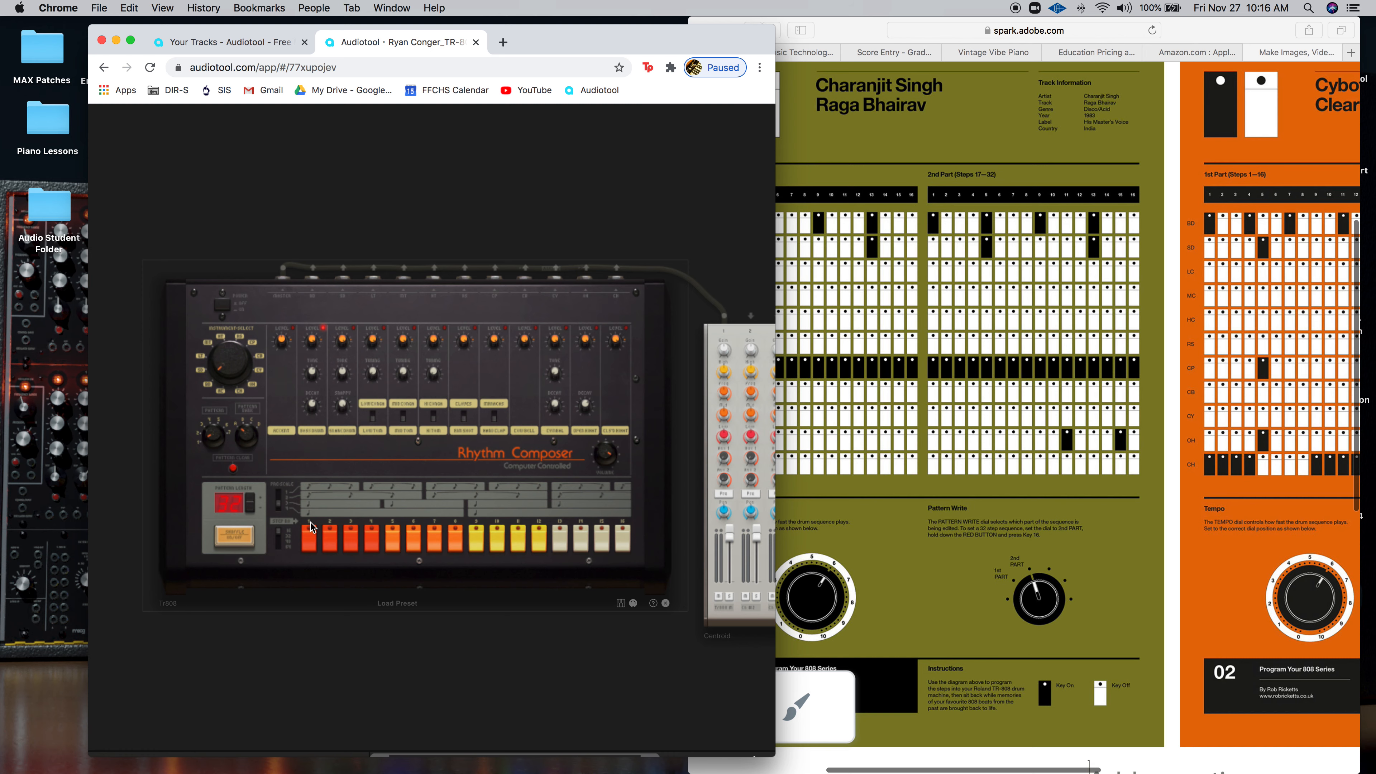
{"action": "scroll", "coordinate": [316, 526], "scroll_direction": "up", "scroll_amount": 3}
{"action": "scroll", "coordinate": [315, 526], "scroll_direction": "down", "scroll_amount": 4}
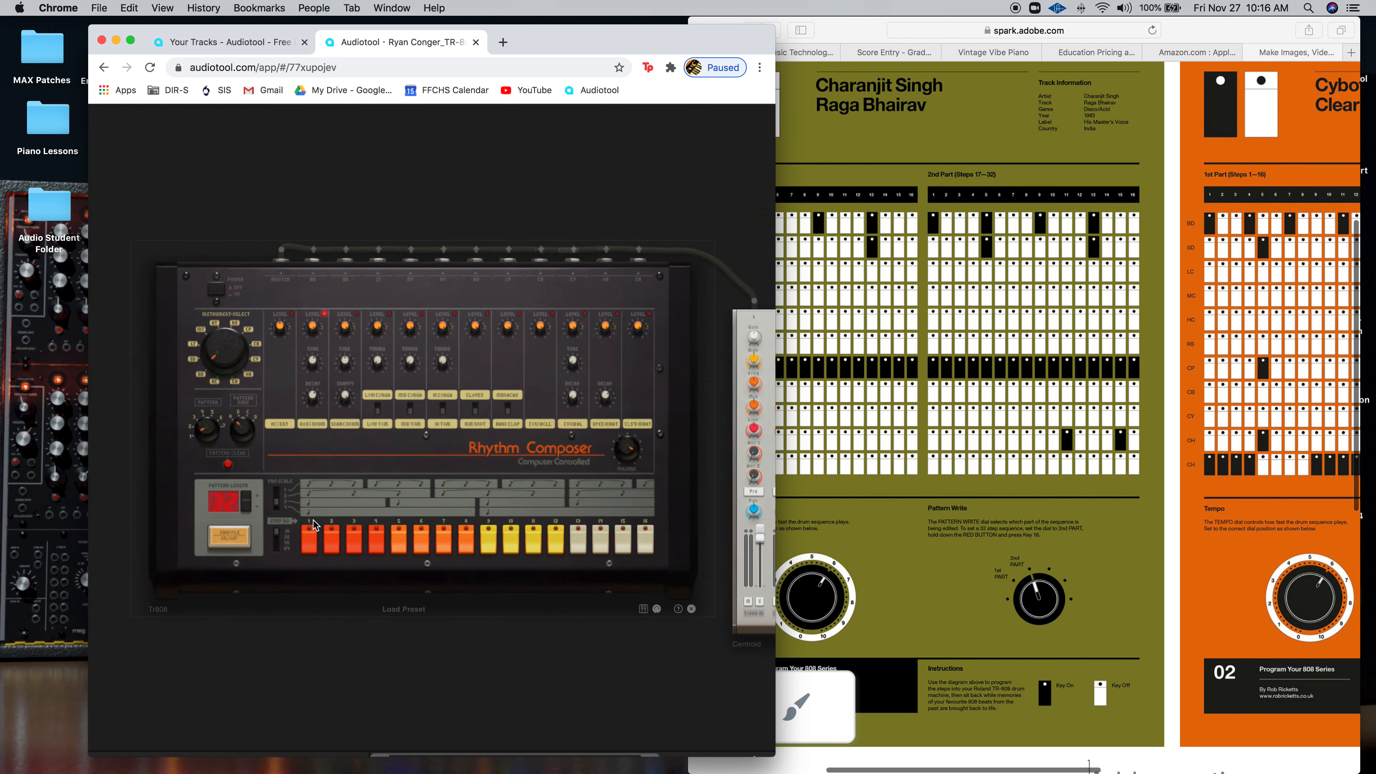
{"action": "scroll", "coordinate": [316, 525], "scroll_direction": "up", "scroll_amount": 4}
{"action": "scroll", "coordinate": [316, 526], "scroll_direction": "down", "scroll_amount": 4}
{"action": "scroll", "coordinate": [316, 525], "scroll_direction": "up", "scroll_amount": 4}
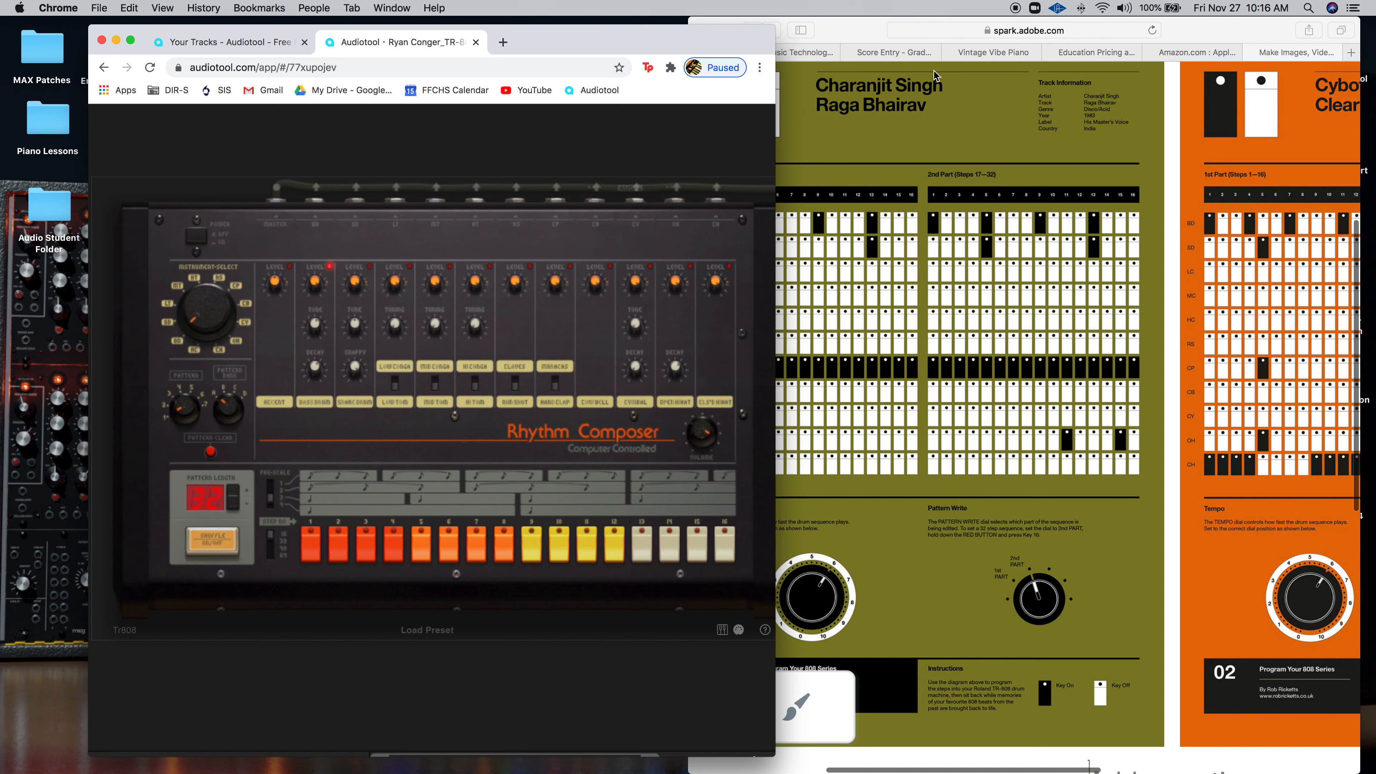
- Program the bass drum on steps 1, 5, 9 and 13 in both 16-step parts, following the Raga Bhairav sheet
{"action": "left_click", "coordinate": [856, 29]}
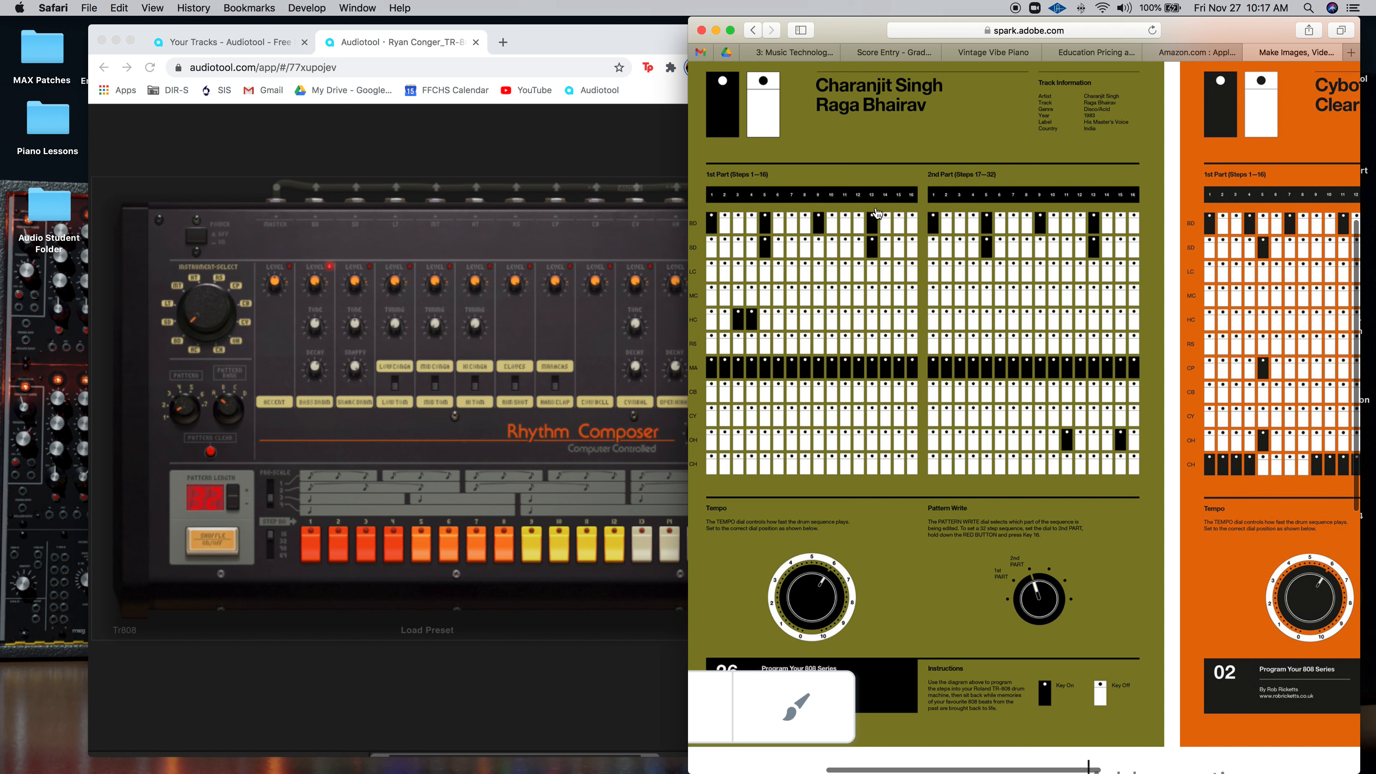
{"action": "left_click", "coordinate": [401, 116]}
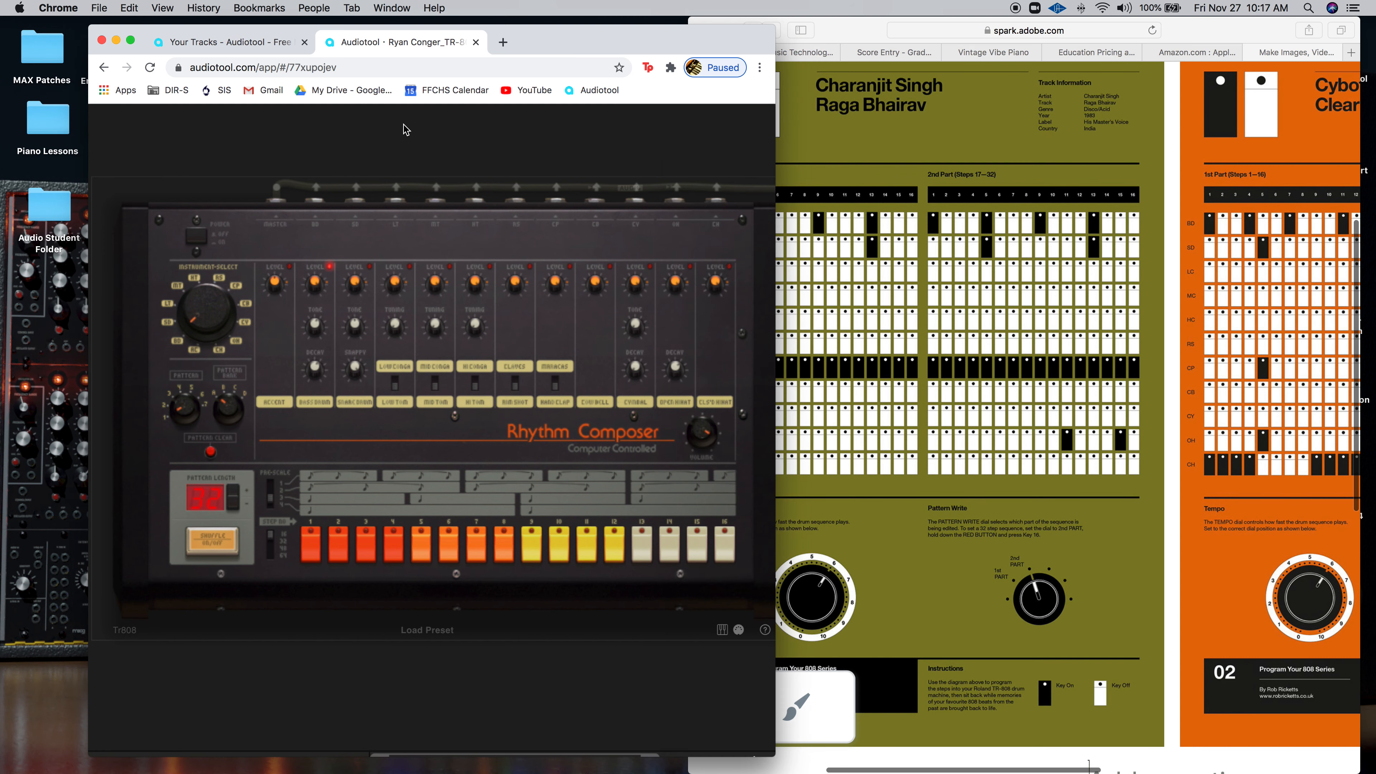
{"action": "left_click", "coordinate": [311, 541]}
{"action": "left_click_drag", "start_coordinate": [269, 535], "coordinate": [272, 541]}
{"action": "left_click", "coordinate": [308, 549]}
{"action": "left_click", "coordinate": [534, 544]}
- Select the snare drum and program it on steps 5 and 13 in both 16-step parts, as on the sheet
{"action": "left_click", "coordinate": [848, 161]}
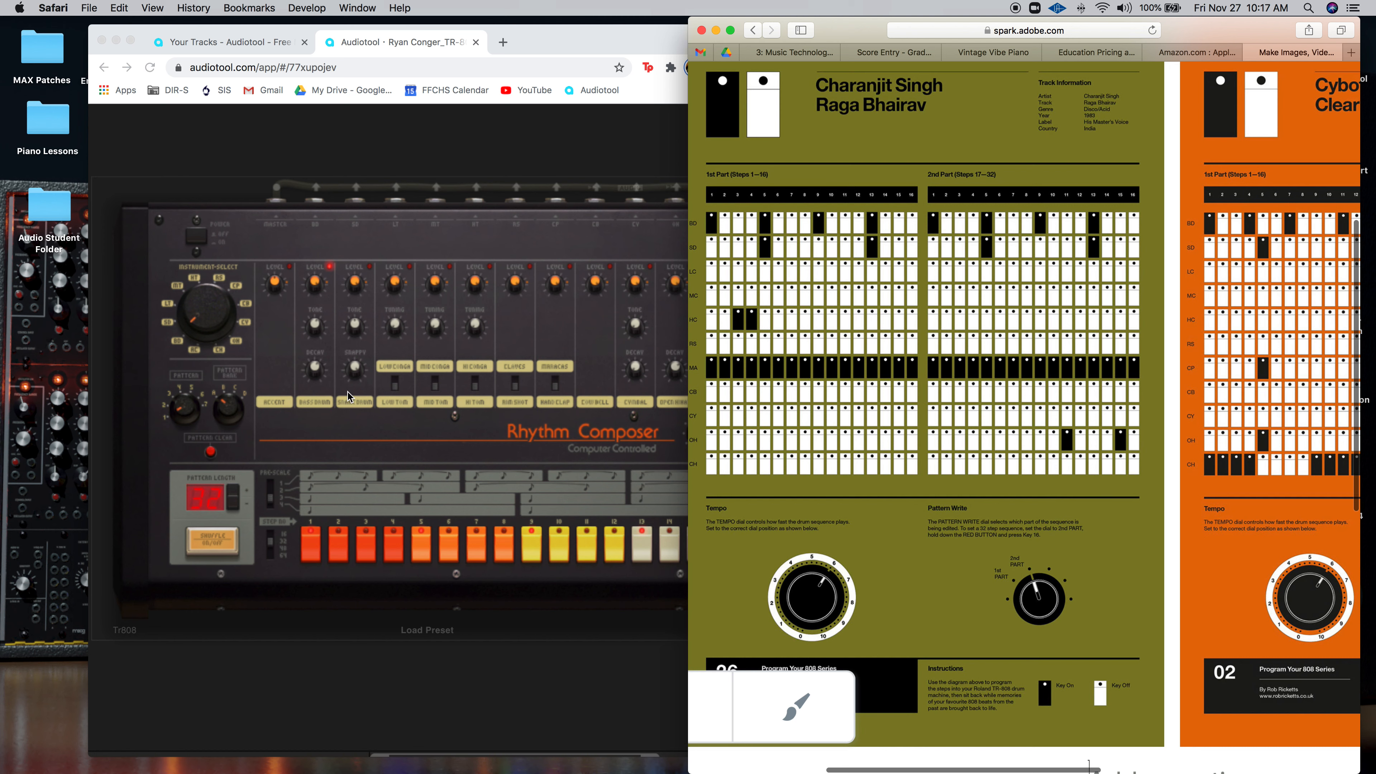
{"action": "left_click", "coordinate": [193, 328]}
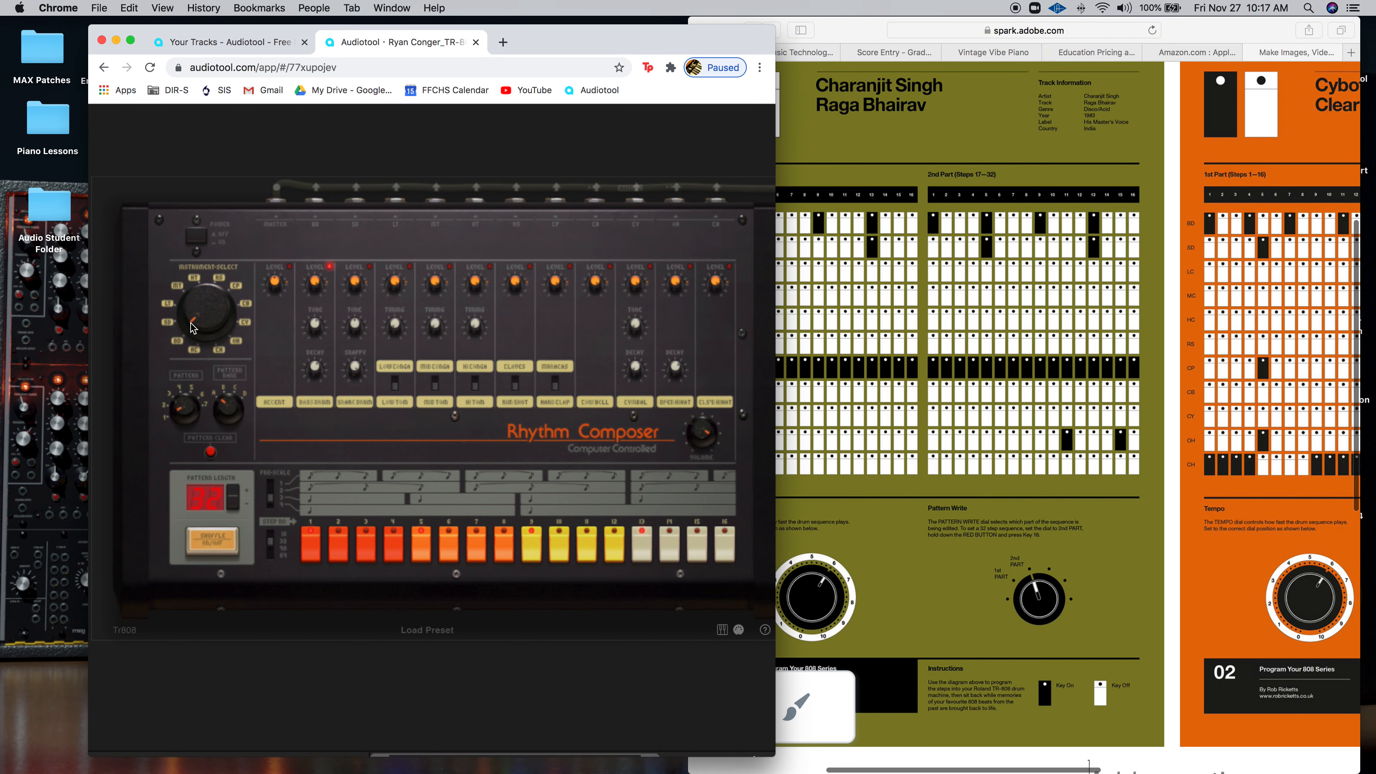
{"action": "left_click_drag", "start_coordinate": [189, 324], "coordinate": [197, 313]}
{"action": "left_click", "coordinate": [896, 138]}
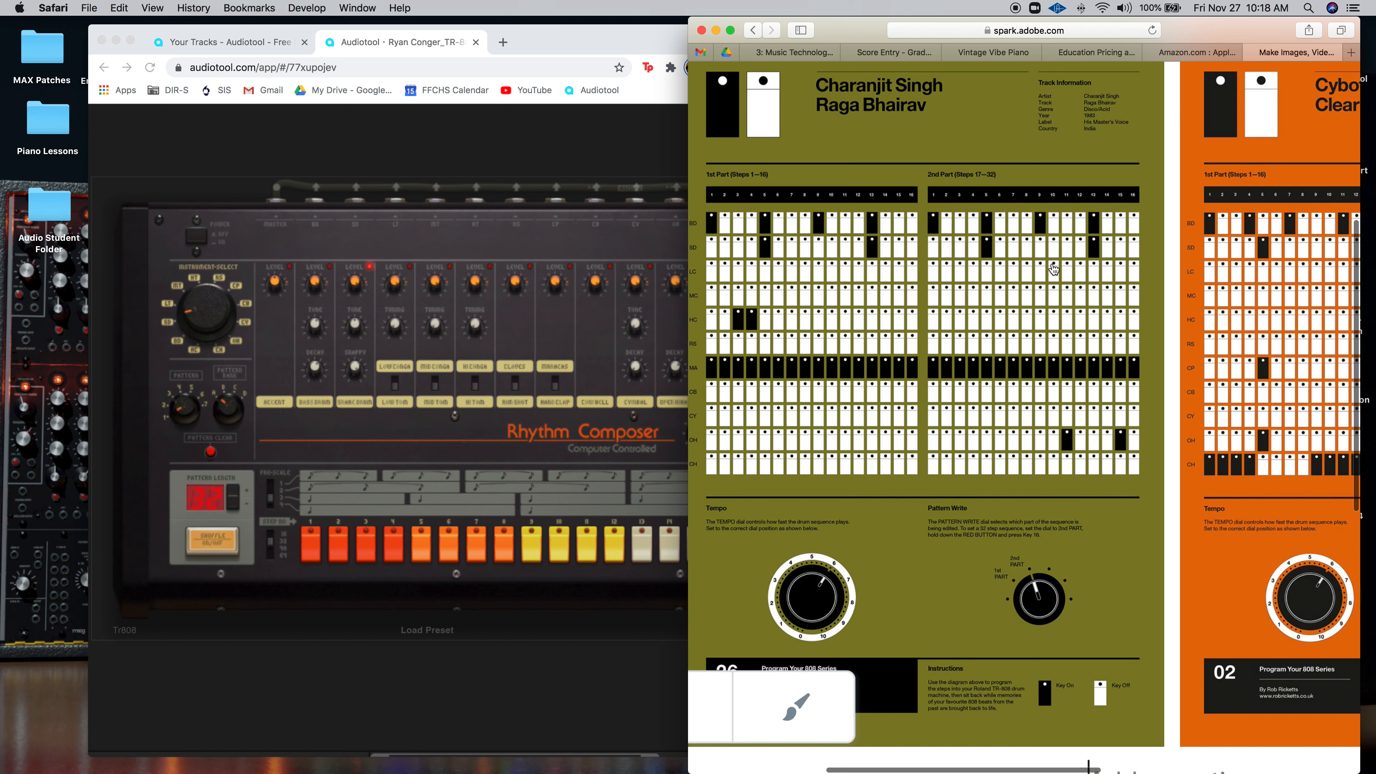
{"action": "left_click", "coordinate": [273, 545]}
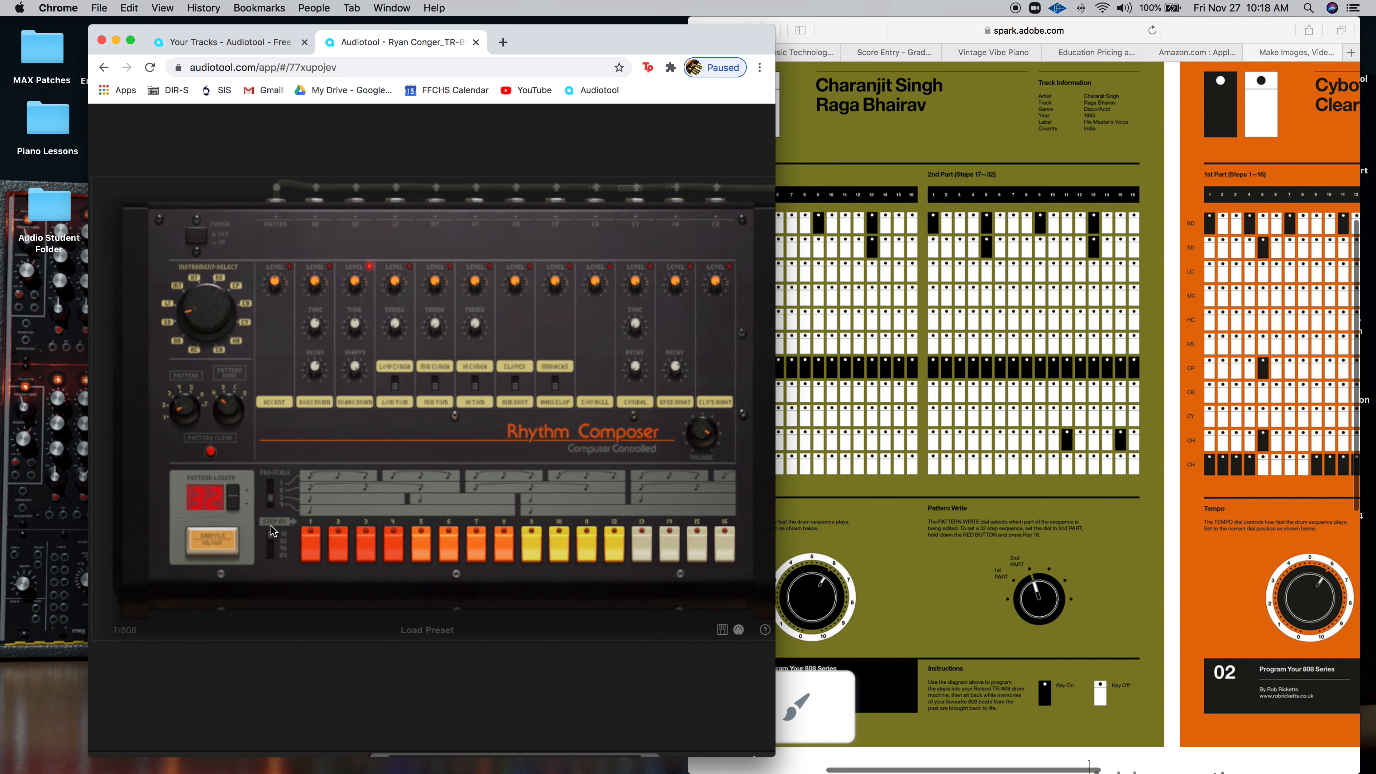
{"action": "left_click", "coordinate": [426, 543]}
{"action": "left_click", "coordinate": [645, 543]}
{"action": "left_click", "coordinate": [645, 543]}
- Check the HC row of the Raga Bhairav sheet, then set the TR-808 instrument selector to HT
{"action": "left_click", "coordinate": [822, 157]}
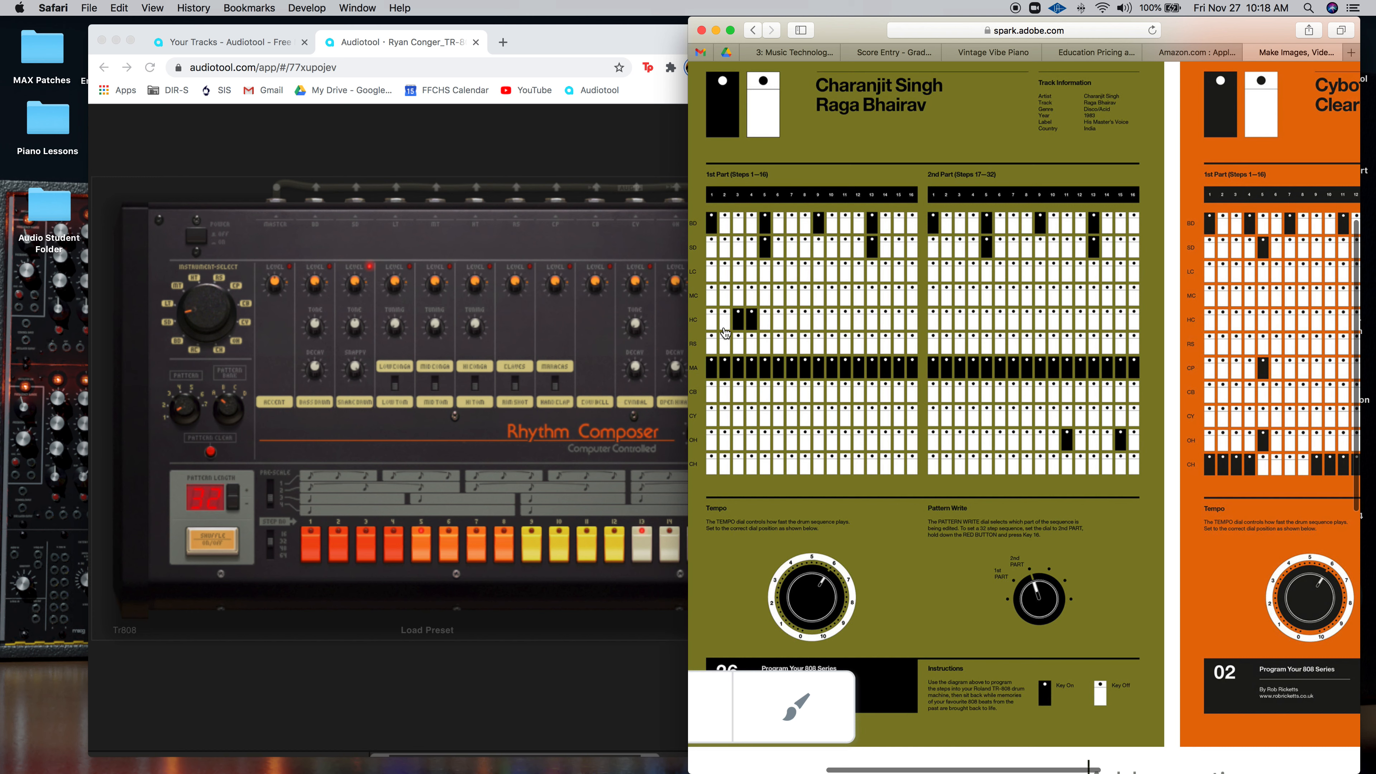
{"action": "left_click", "coordinate": [203, 318]}
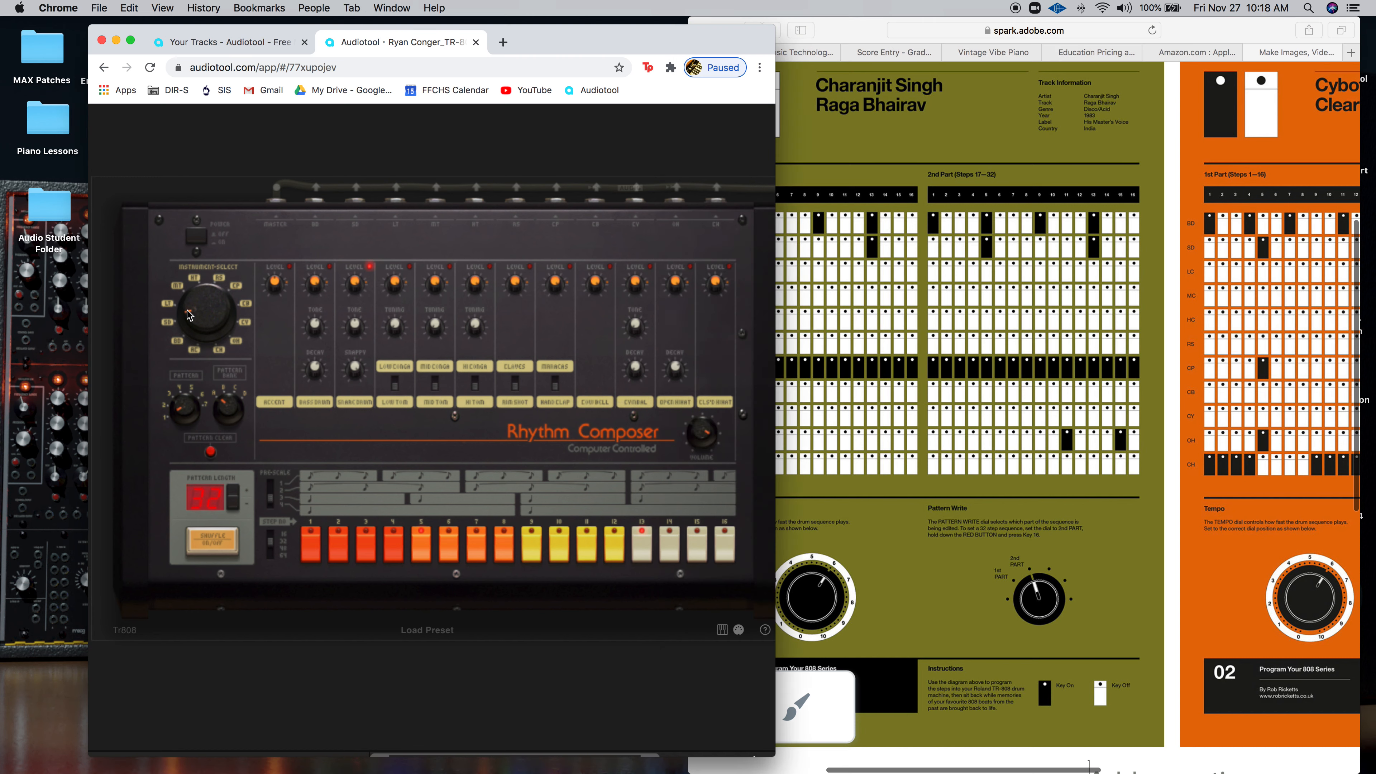
{"action": "left_click_drag", "start_coordinate": [191, 293], "coordinate": [201, 262]}
{"action": "mouse_move", "coordinate": [203, 259]}
{"action": "left_mouse_down"}
{"action": "mouse_move", "coordinate": [194, 319]}
{"action": "mouse_move", "coordinate": [198, 280]}
{"action": "left_mouse_up"}
- Look up the HC abbreviation in the page's instrument list and return to the Raga Bhairav sheet
{"action": "left_click", "coordinate": [869, 162]}
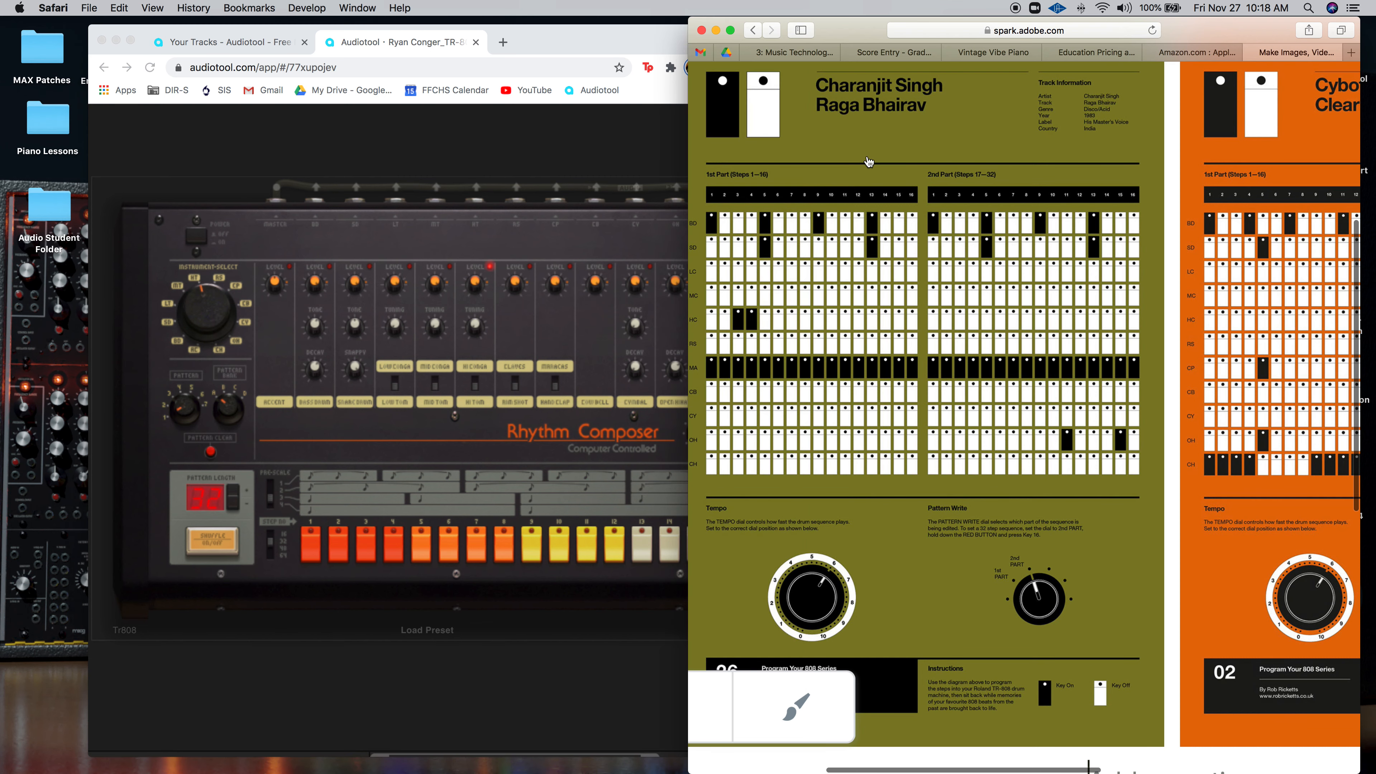
{"action": "scroll", "coordinate": [814, 191], "scroll_direction": "up", "scroll_amount": 15}
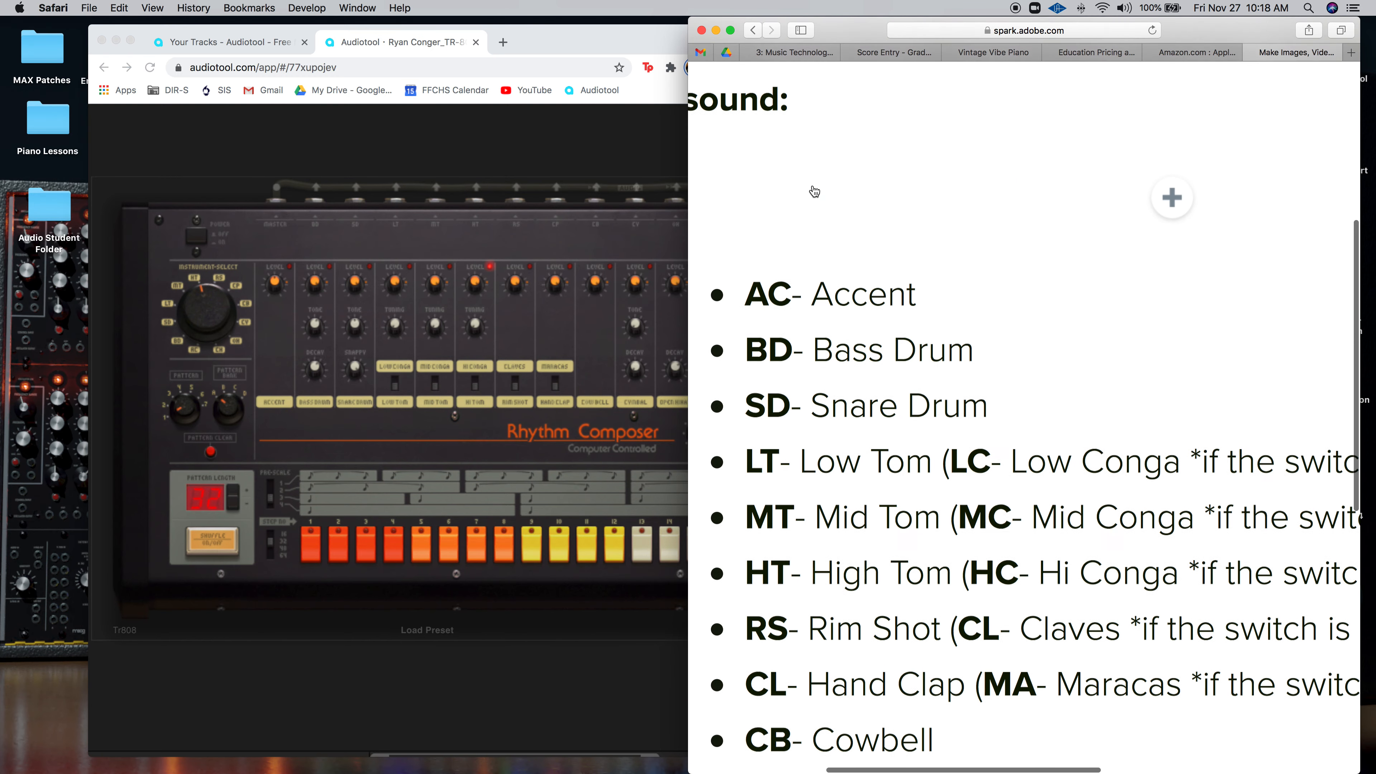
{"action": "scroll", "coordinate": [814, 191], "scroll_direction": "down", "scroll_amount": 5}
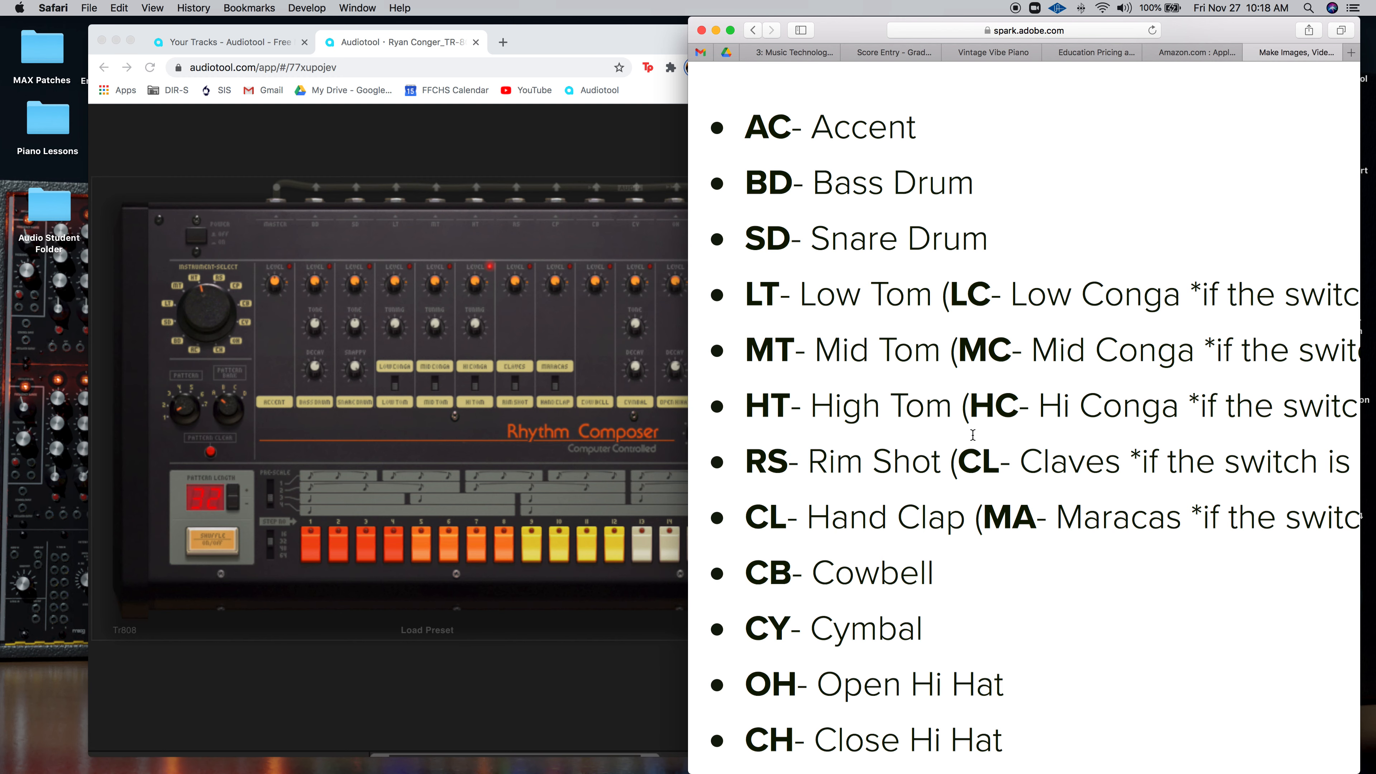
{"action": "scroll", "coordinate": [972, 434], "scroll_direction": "down", "scroll_amount": 15}
{"action": "scroll", "coordinate": [973, 434], "scroll_direction": "up", "scroll_amount": 2}
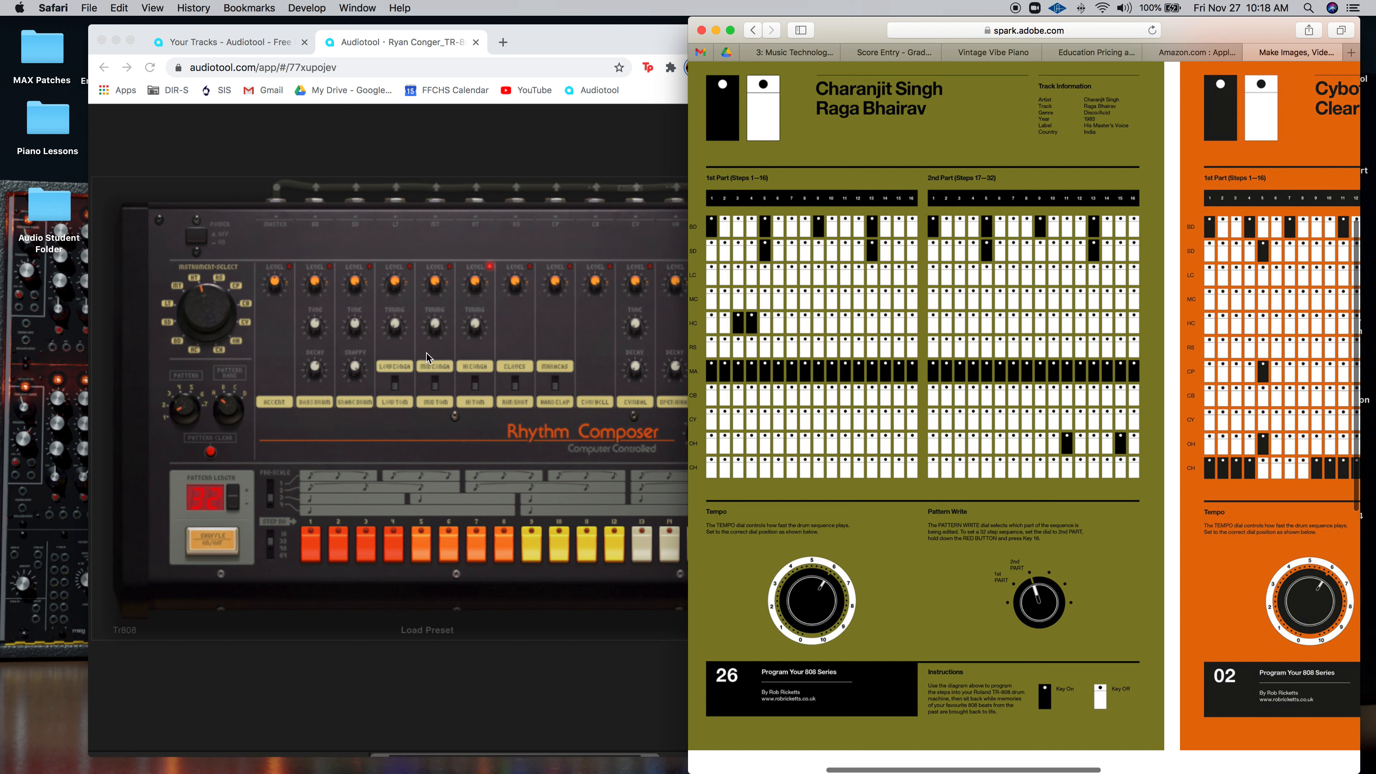
- Switch the high tom to Hi Conga and program it on steps 3 and 4 of the first 16-step part
{"action": "left_click", "coordinate": [418, 243]}
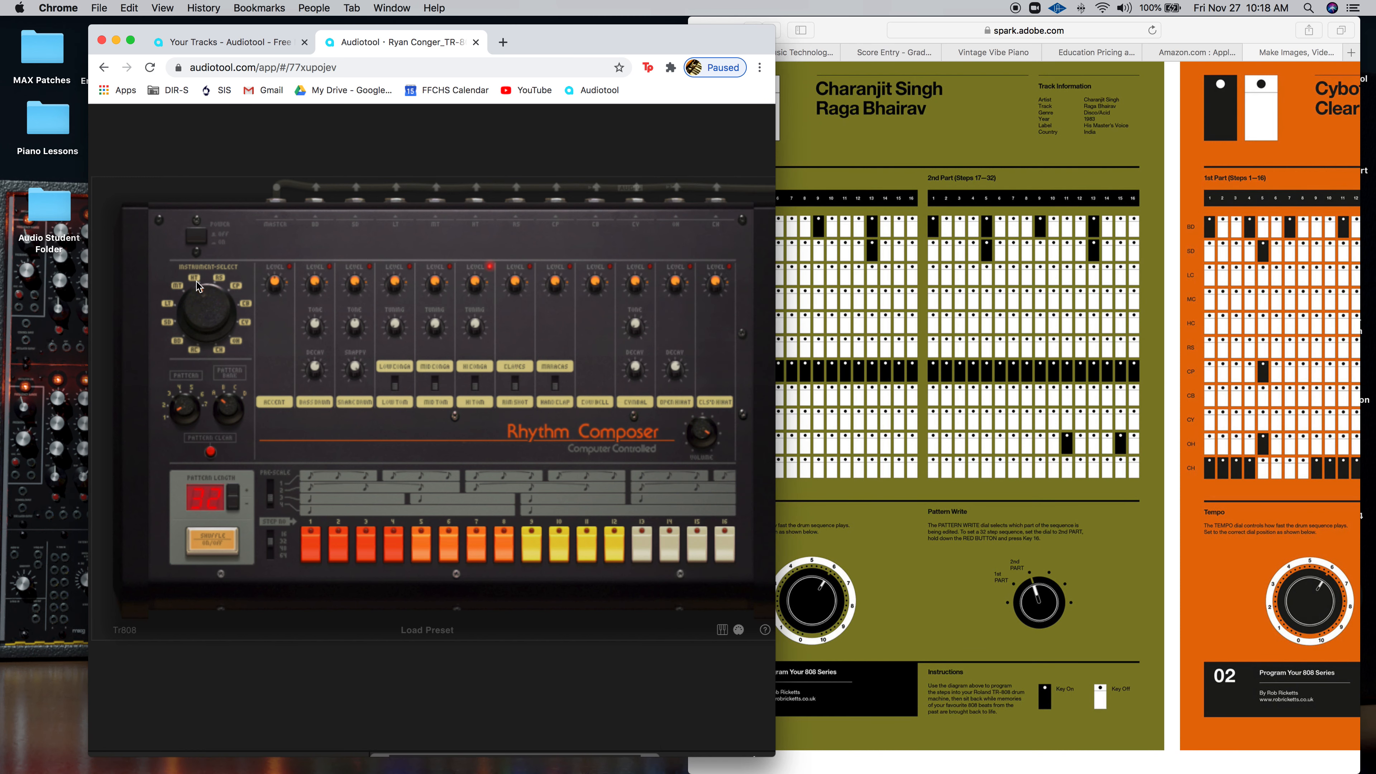
{"action": "mouse_move", "coordinate": [473, 389]}
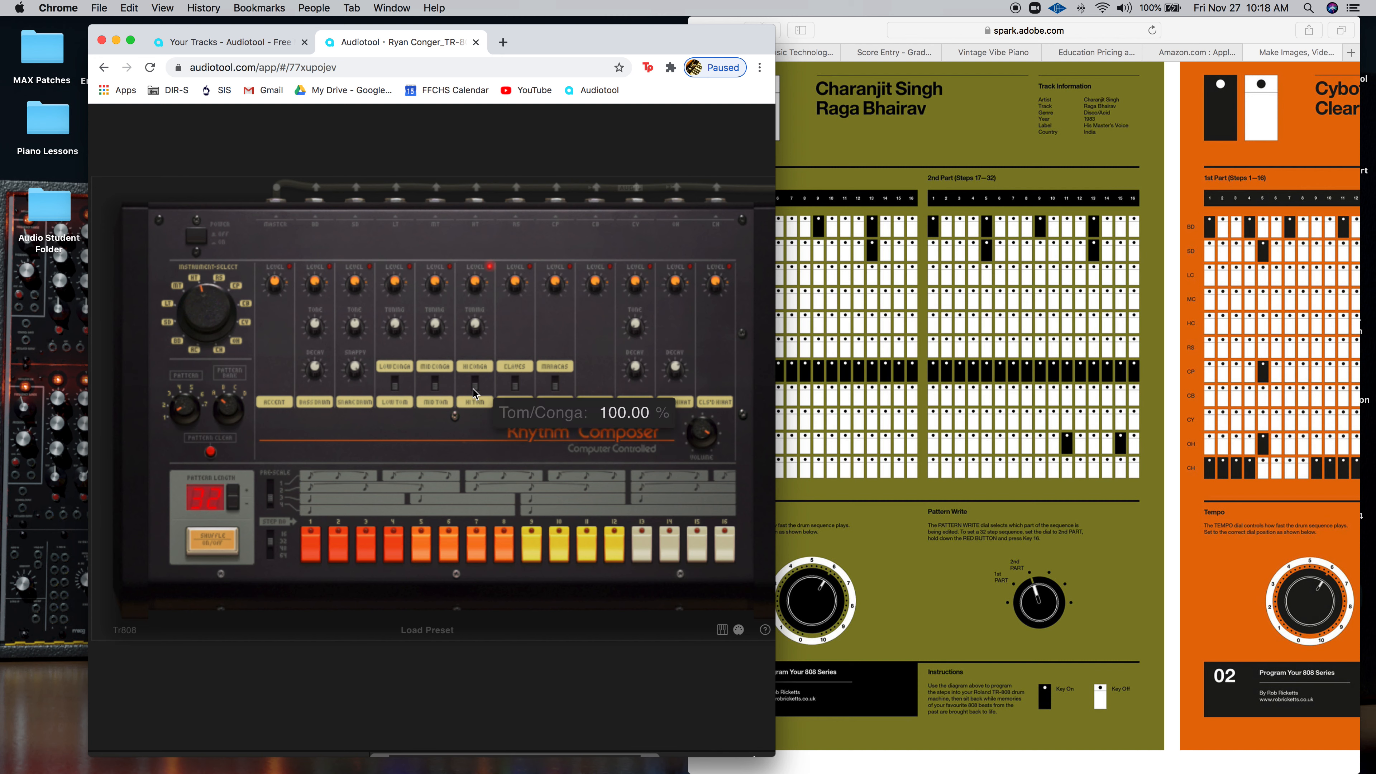
{"action": "left_click_drag", "start_coordinate": [475, 388], "coordinate": [476, 361]}
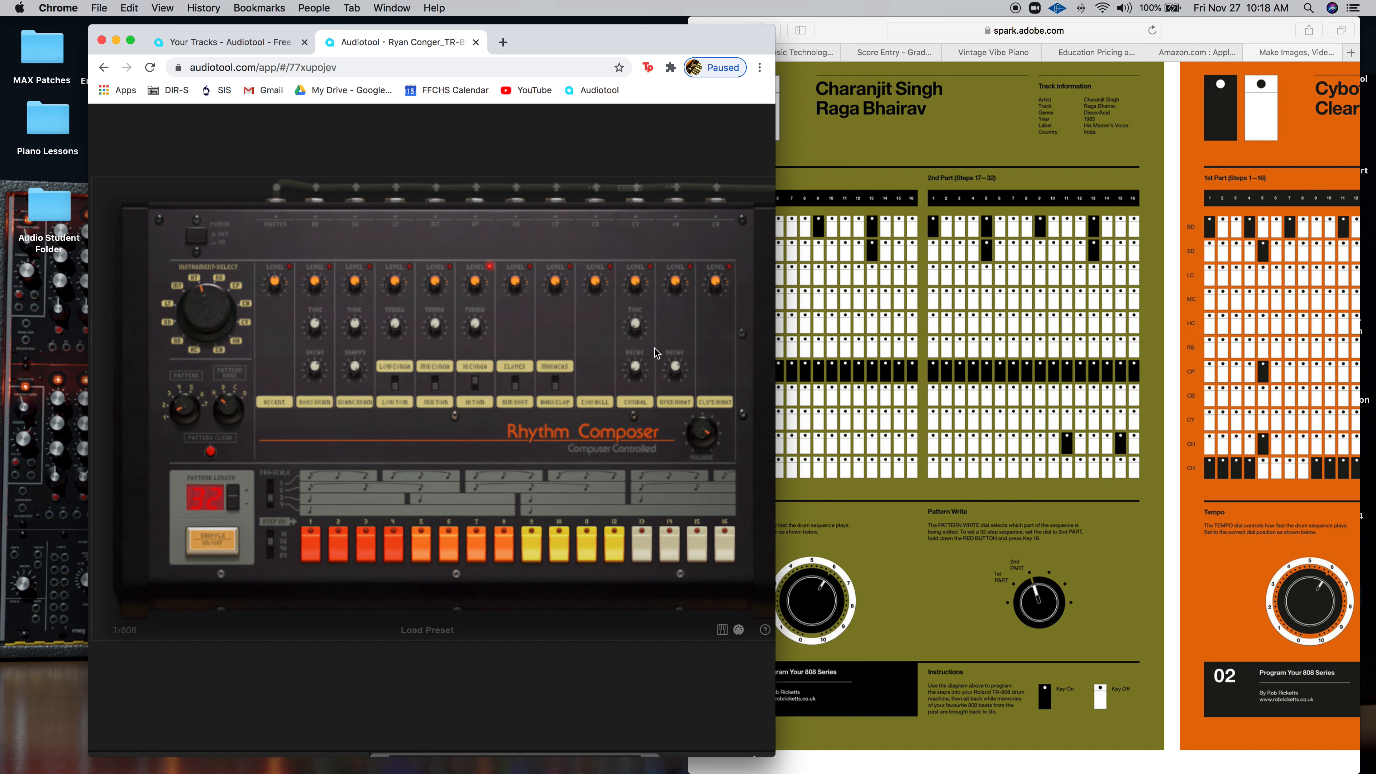
{"action": "left_click", "coordinate": [846, 501]}
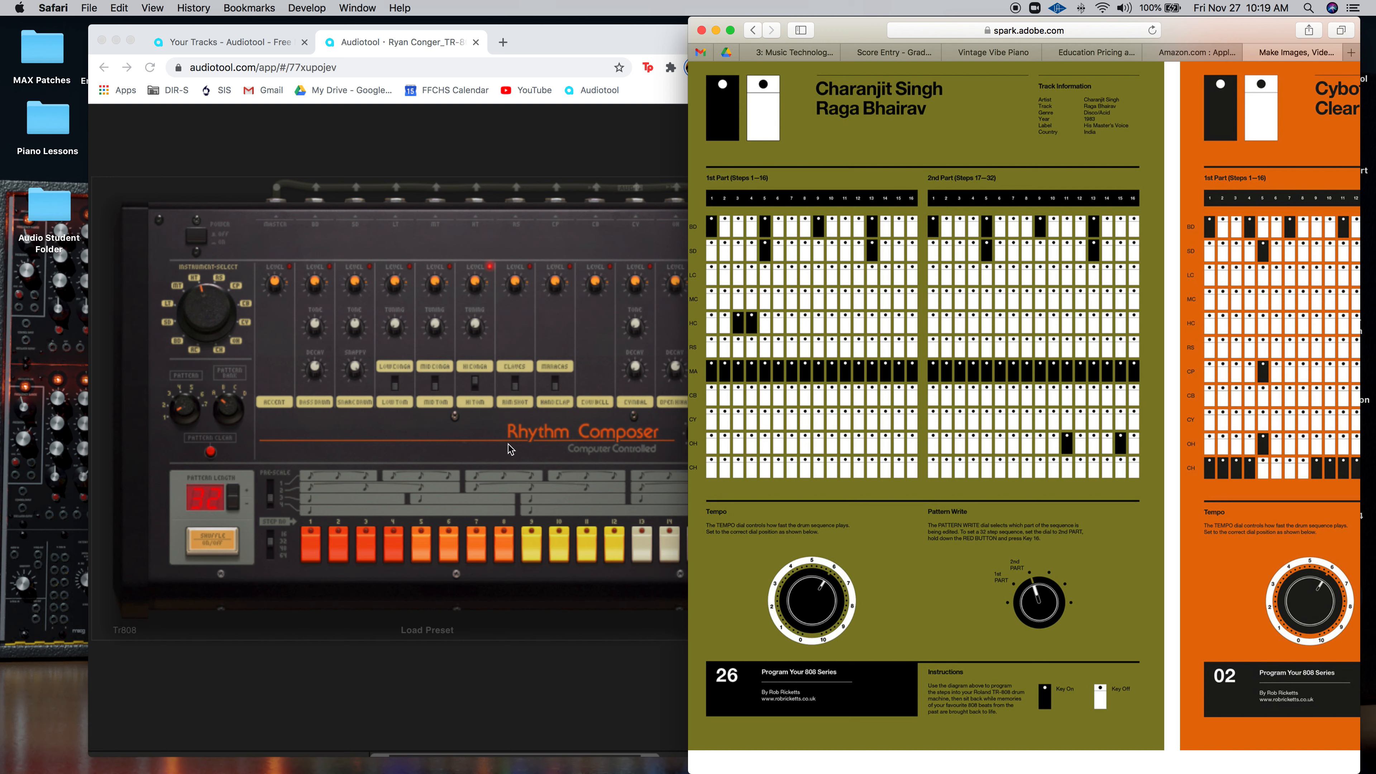
{"action": "left_click", "coordinate": [271, 540]}
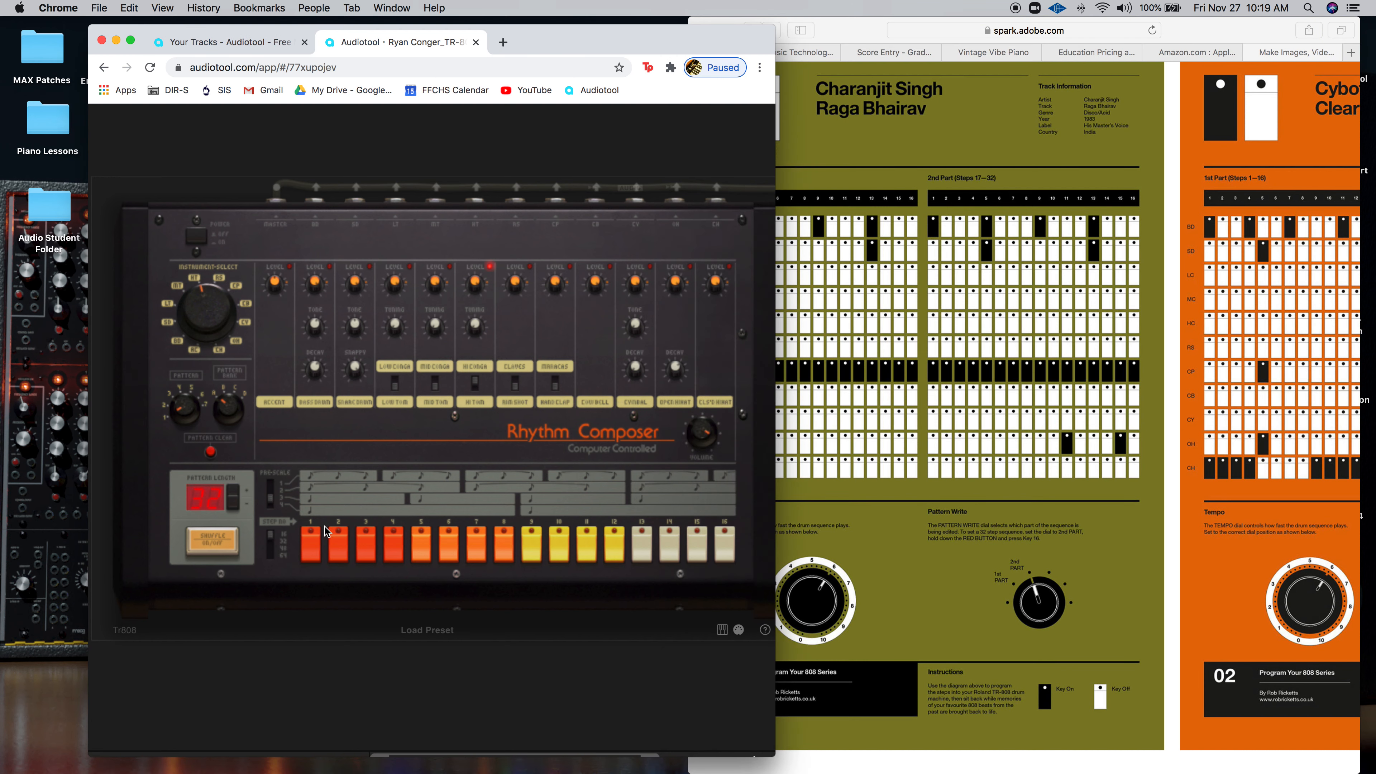
- Select the hand clap channel, switched to Maracas, and program it on all 16 steps of both parts, as on the sheet
{"action": "left_click", "coordinate": [880, 321]}
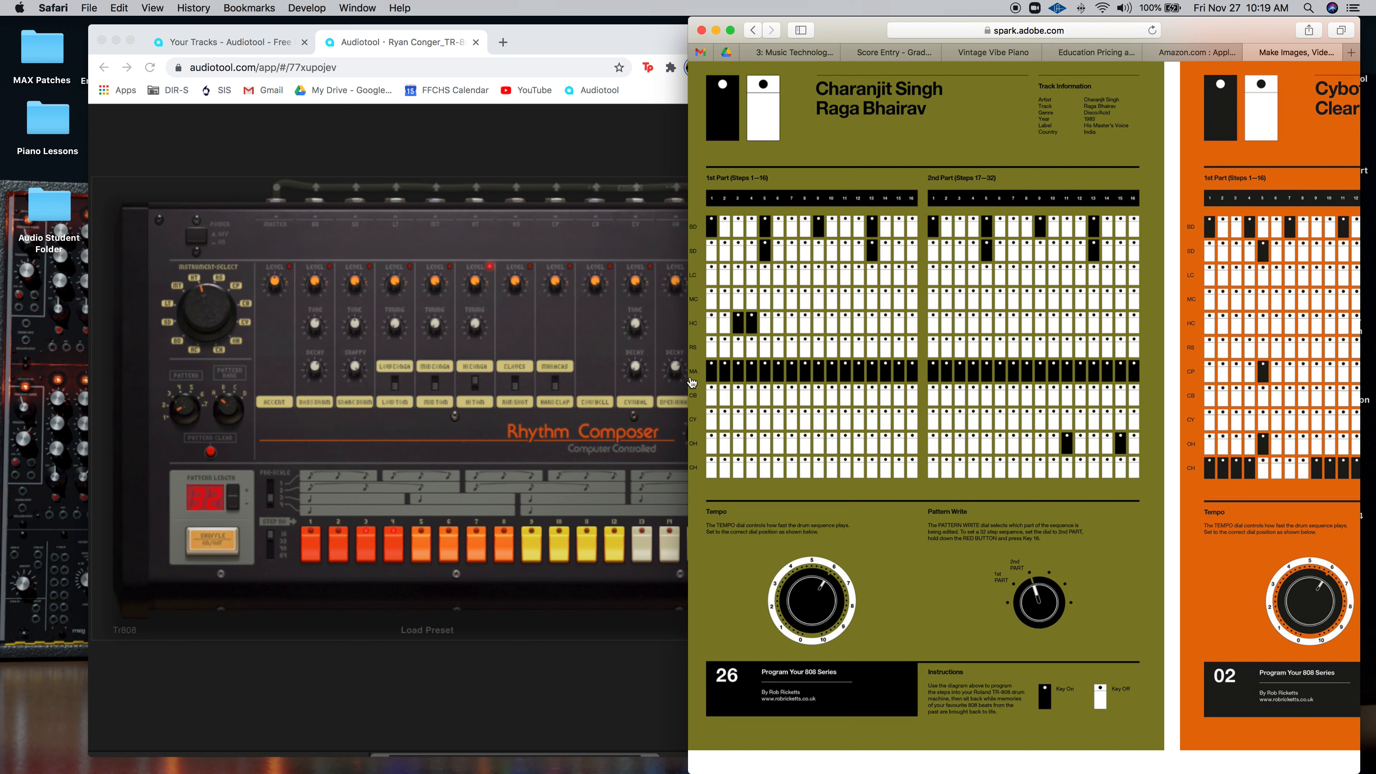
{"action": "left_click", "coordinate": [558, 391]}
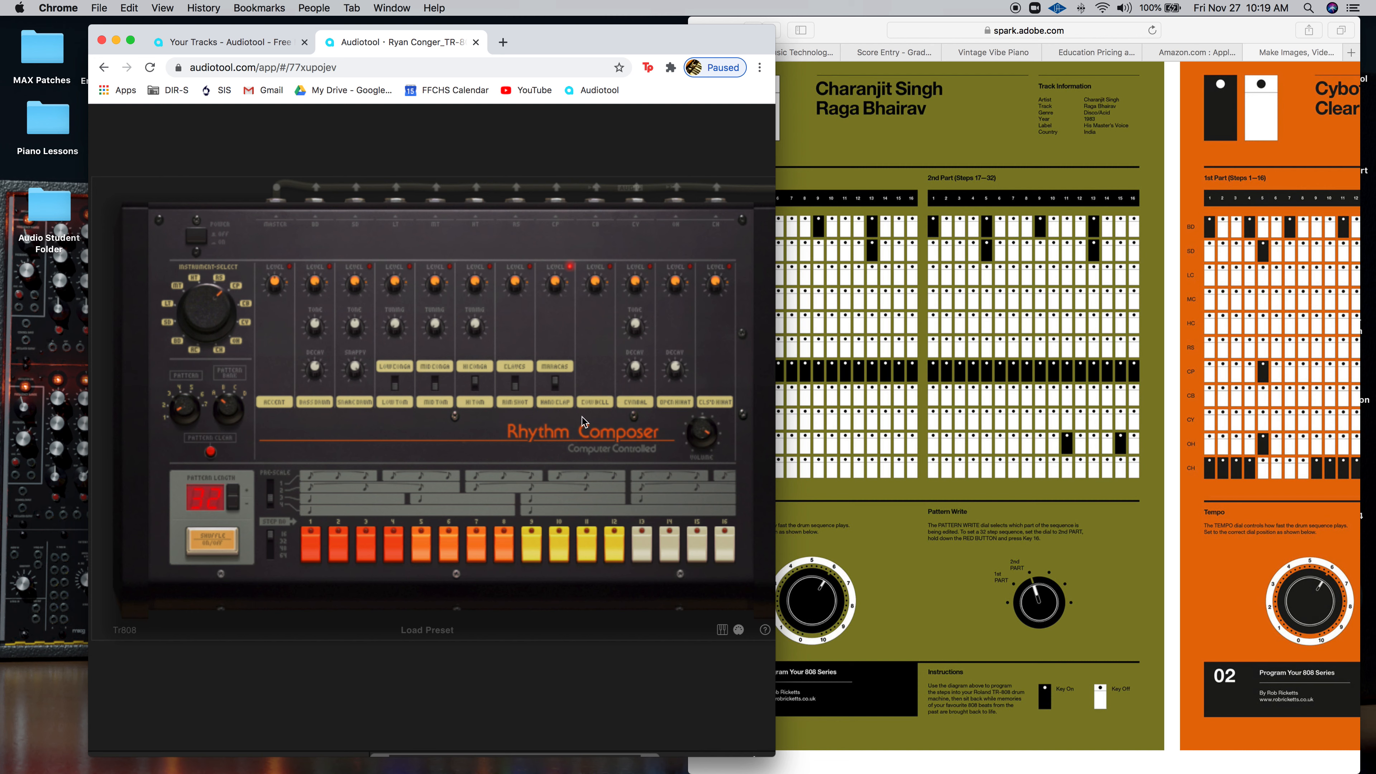
{"action": "mouse_move", "coordinate": [556, 401]}
{"action": "left_click", "coordinate": [808, 399]}
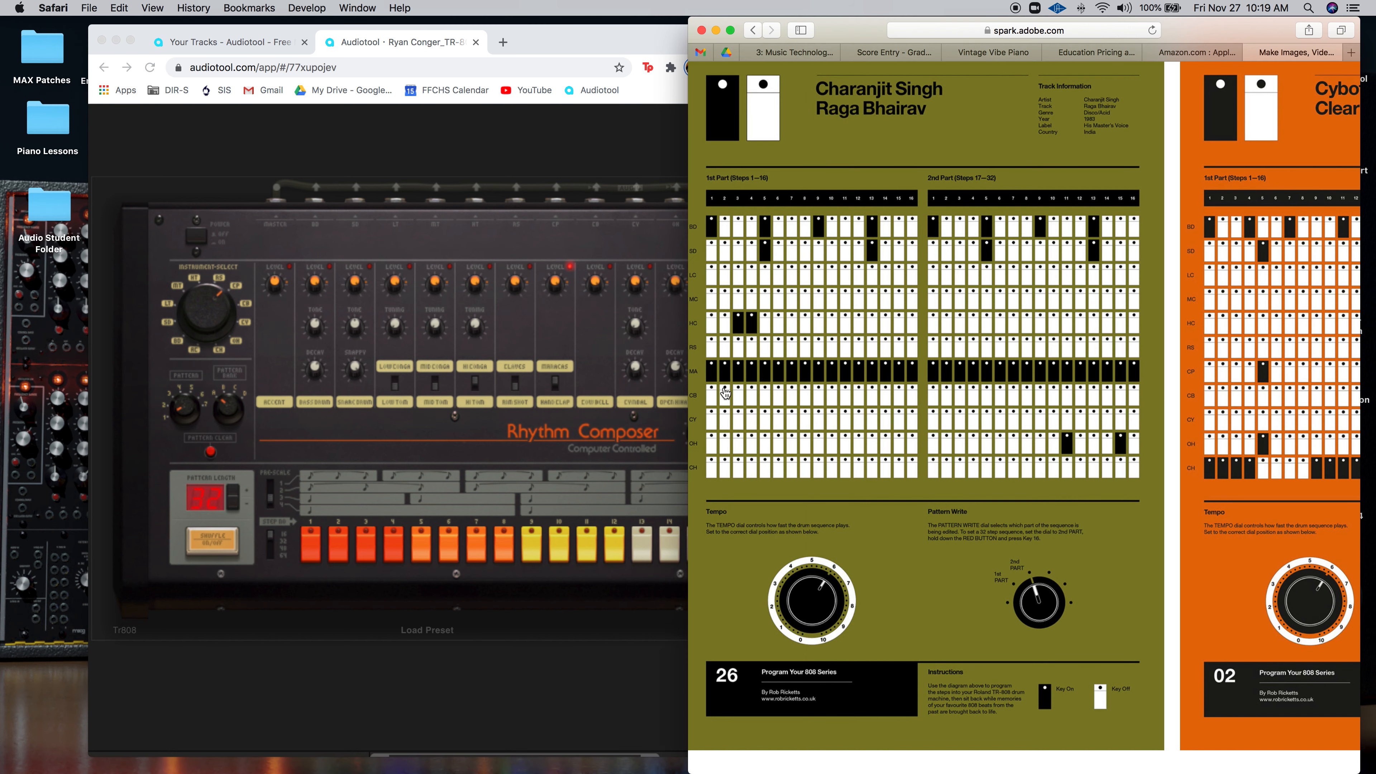
{"action": "left_click", "coordinate": [372, 578]}
{"action": "left_click_drag", "start_coordinate": [314, 547], "coordinate": [502, 545]}
{"action": "left_click_drag", "start_coordinate": [591, 558], "coordinate": [723, 557]}
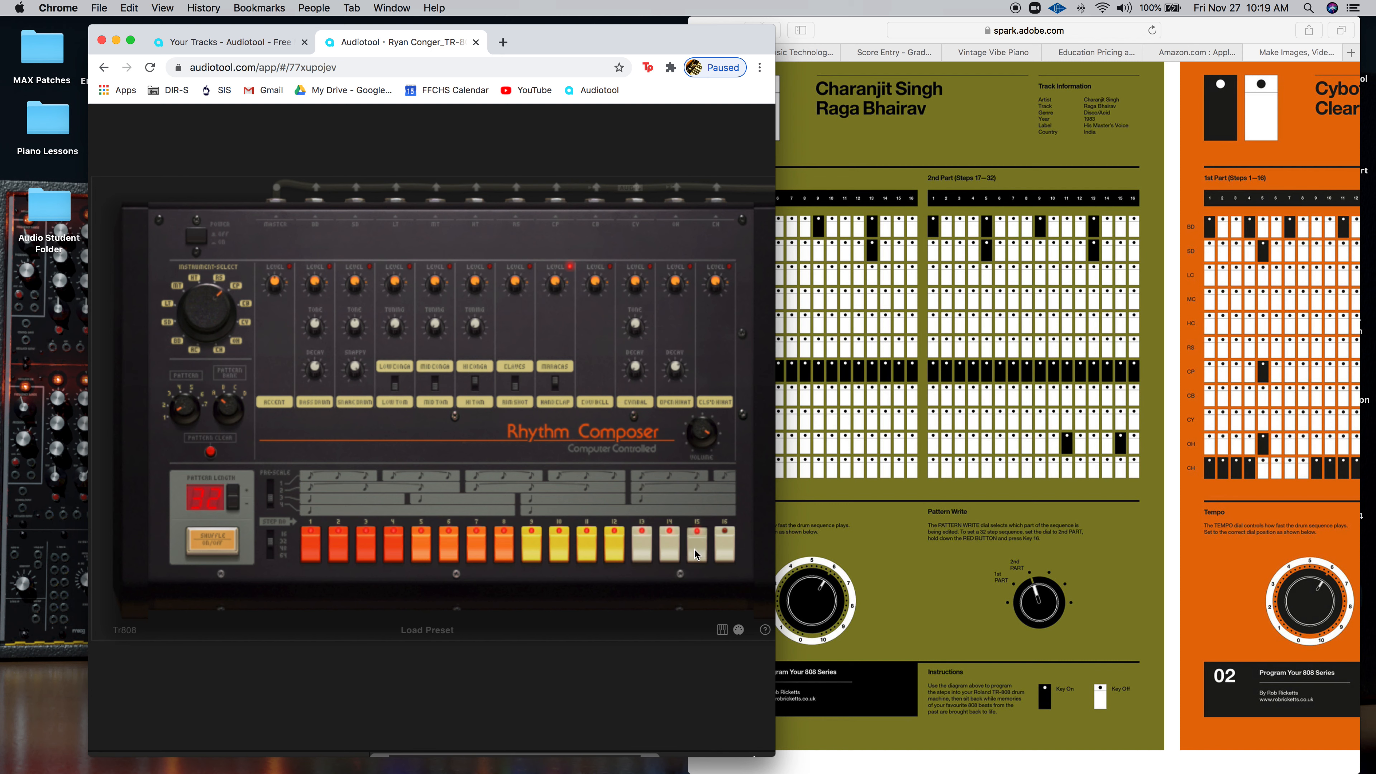
{"action": "left_click", "coordinate": [271, 536]}
- Select the open hi-hat and program it on steps 11 and 15 of the second part, as on the sheet
{"action": "left_click", "coordinate": [926, 345]}
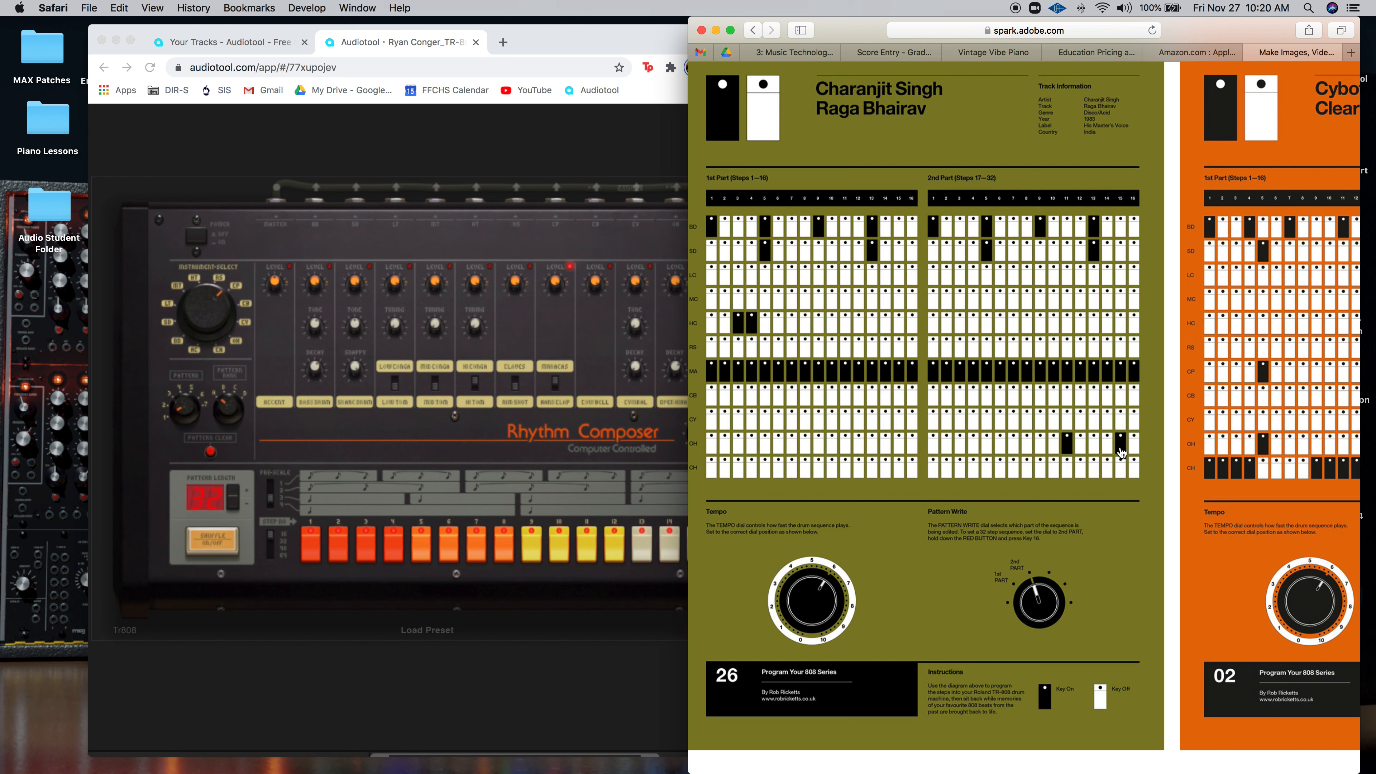
{"action": "left_click", "coordinate": [271, 538]}
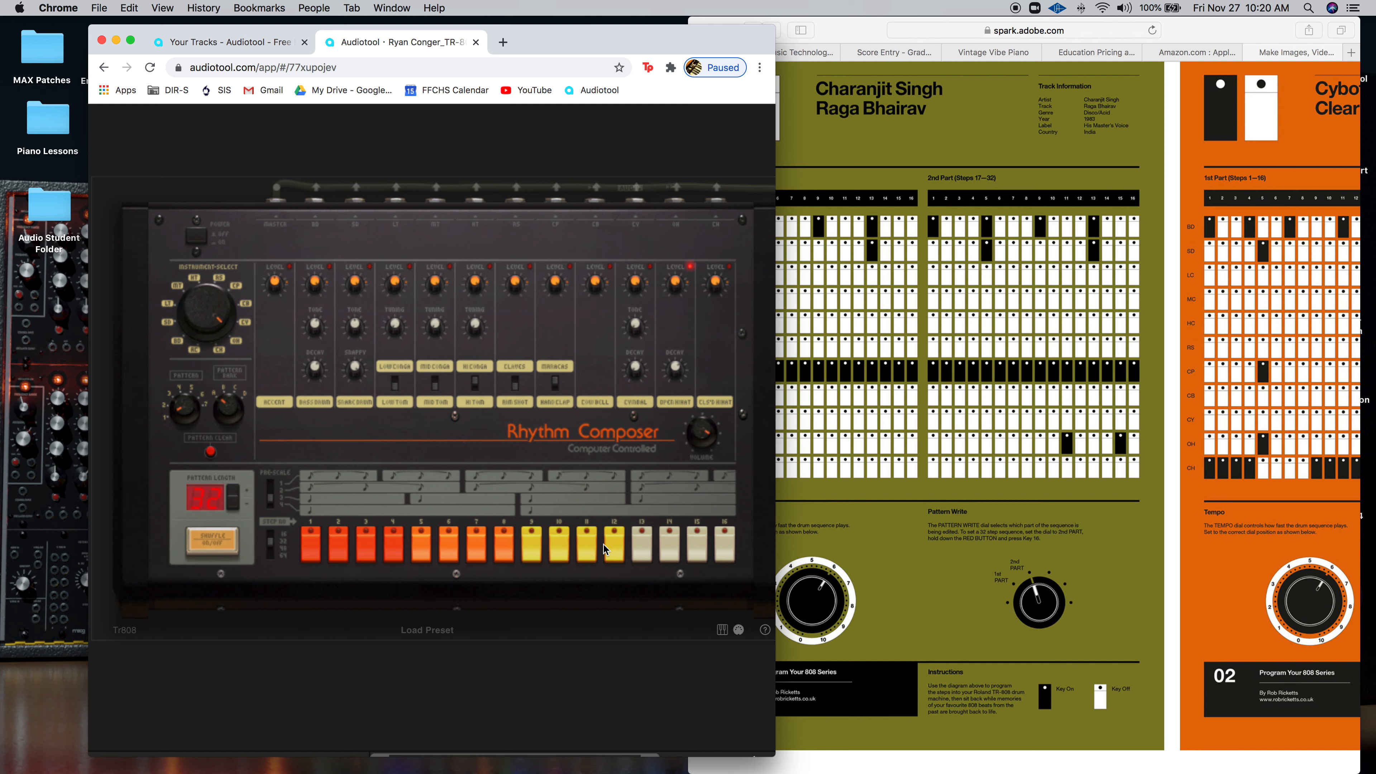
{"action": "left_click", "coordinate": [918, 530]}
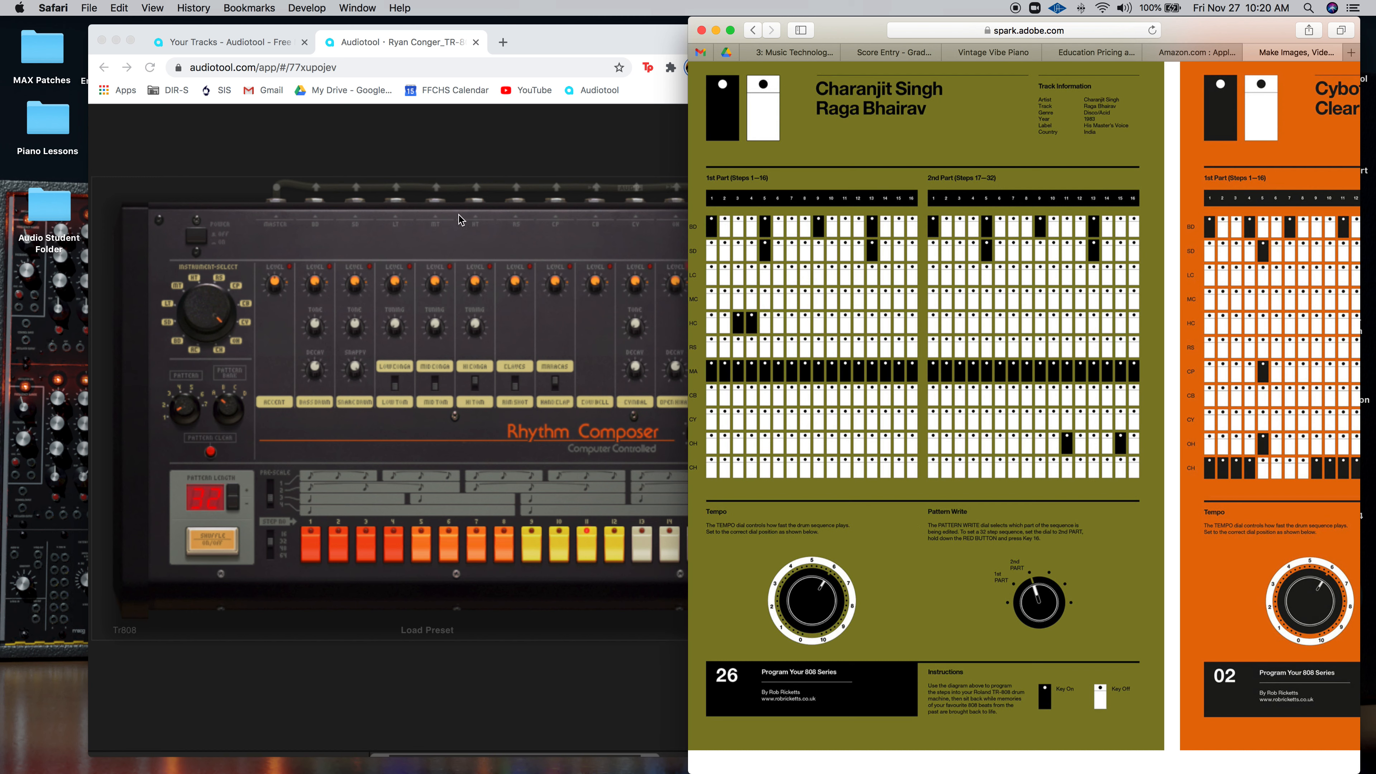
{"action": "left_click", "coordinate": [418, 150]}
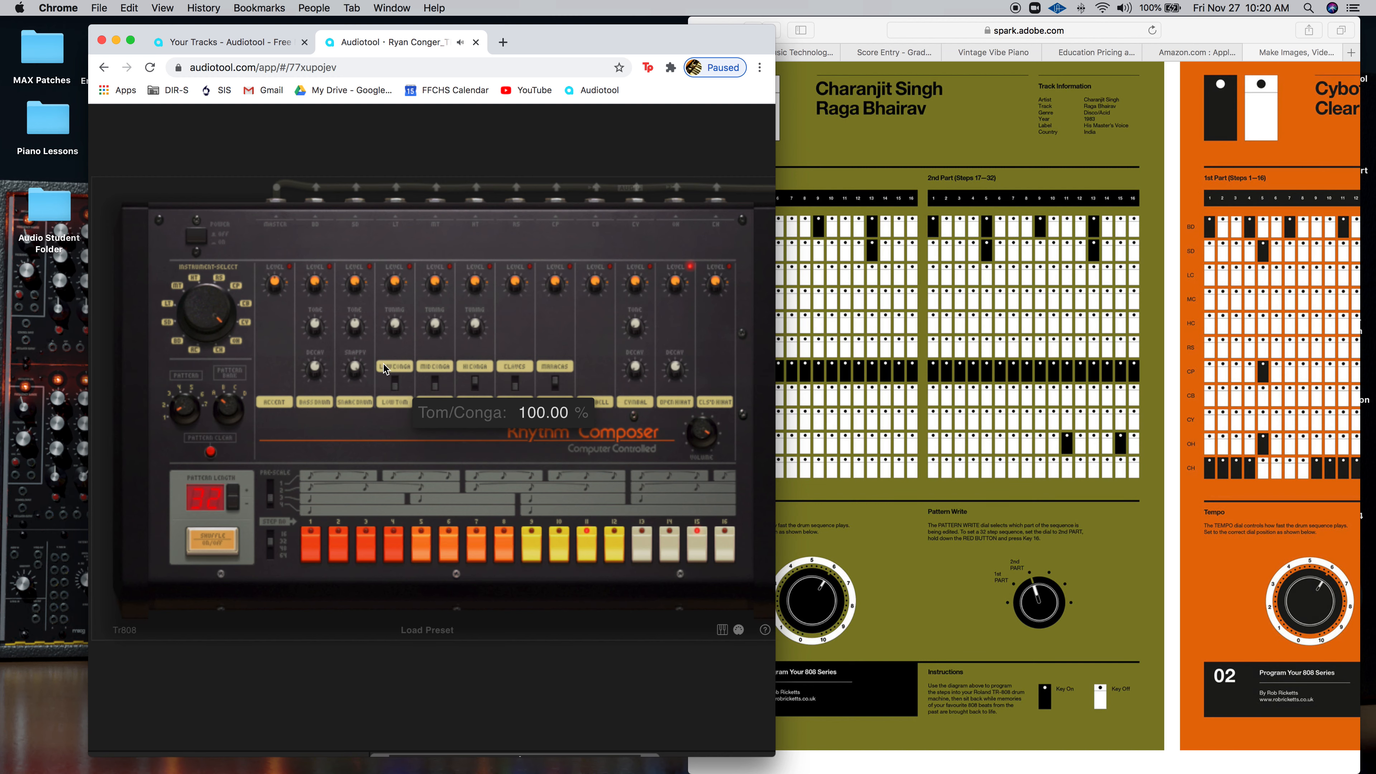
- Adjust the bass drum's decay and the snare drum's snappy setting while the Raga Bhairav beat plays
{"action": "scroll", "coordinate": [384, 368], "scroll_direction": "up", "scroll_amount": 3}
{"action": "scroll", "coordinate": [382, 362], "scroll_direction": "down", "scroll_amount": 5}
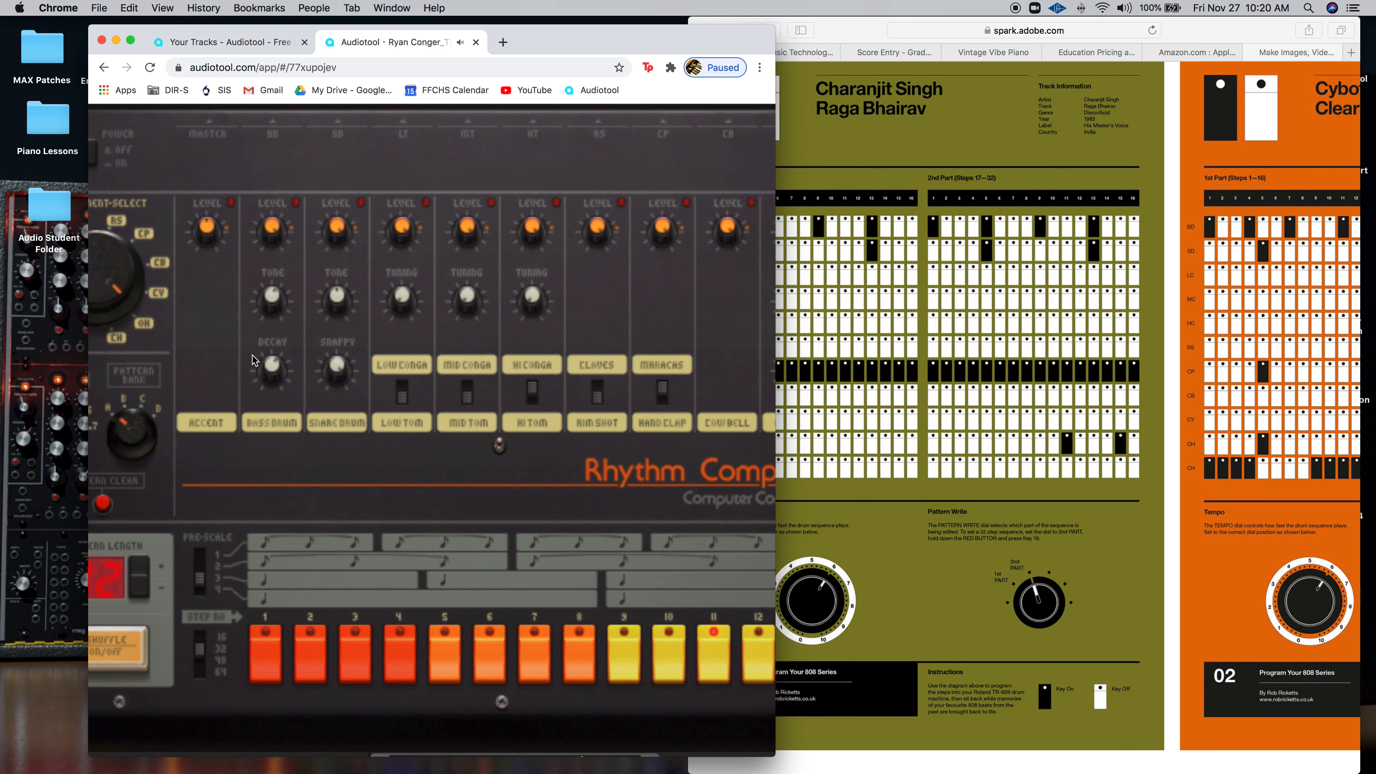
{"action": "left_click_drag", "start_coordinate": [253, 355], "coordinate": [274, 418]}
{"action": "left_click_drag", "start_coordinate": [326, 364], "coordinate": [326, 306]}
- Examine the Cybotron Clear pattern sheet up close in the assignment page, including both 16-step parts
{"action": "left_click", "coordinate": [842, 33]}
{"action": "scroll", "coordinate": [1020, 303], "scroll_direction": "down", "scroll_amount": 1}
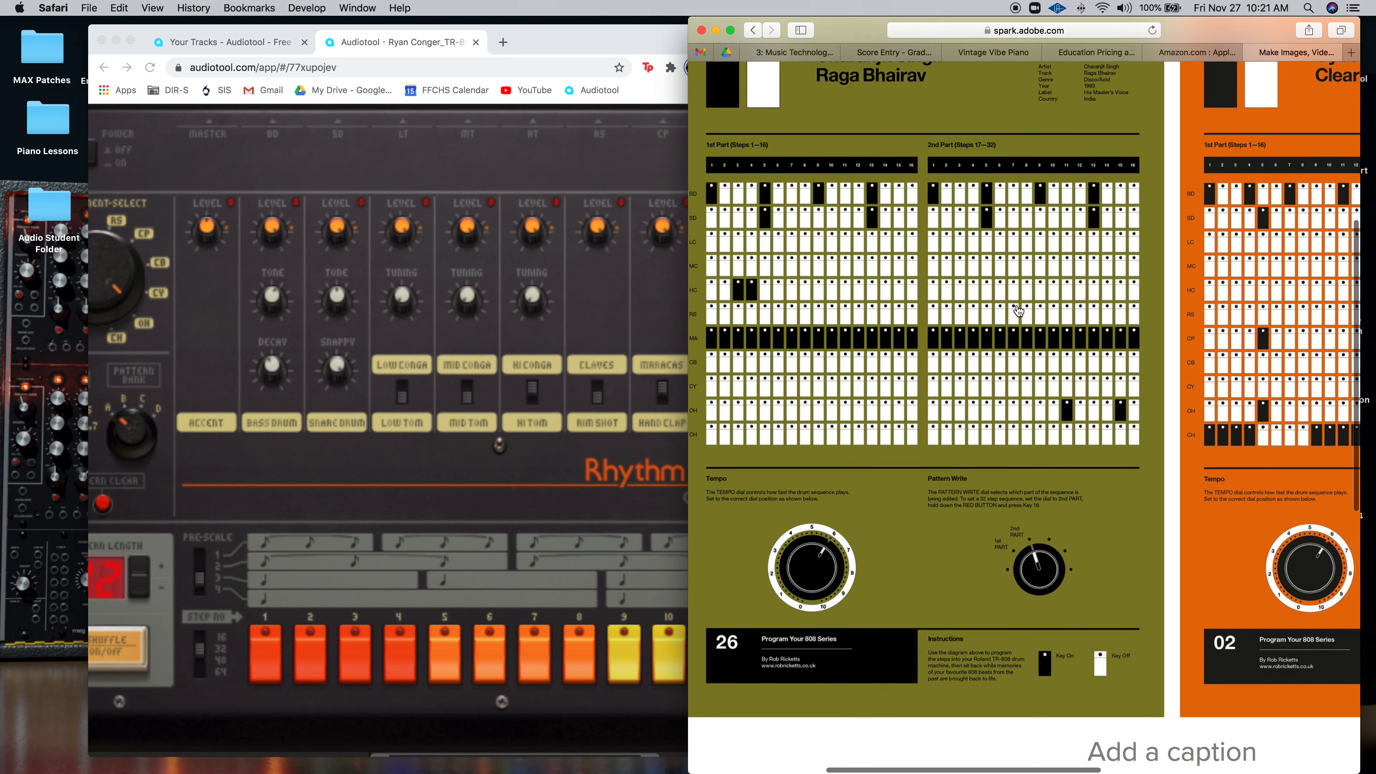
{"action": "left_click", "coordinate": [1012, 321]}
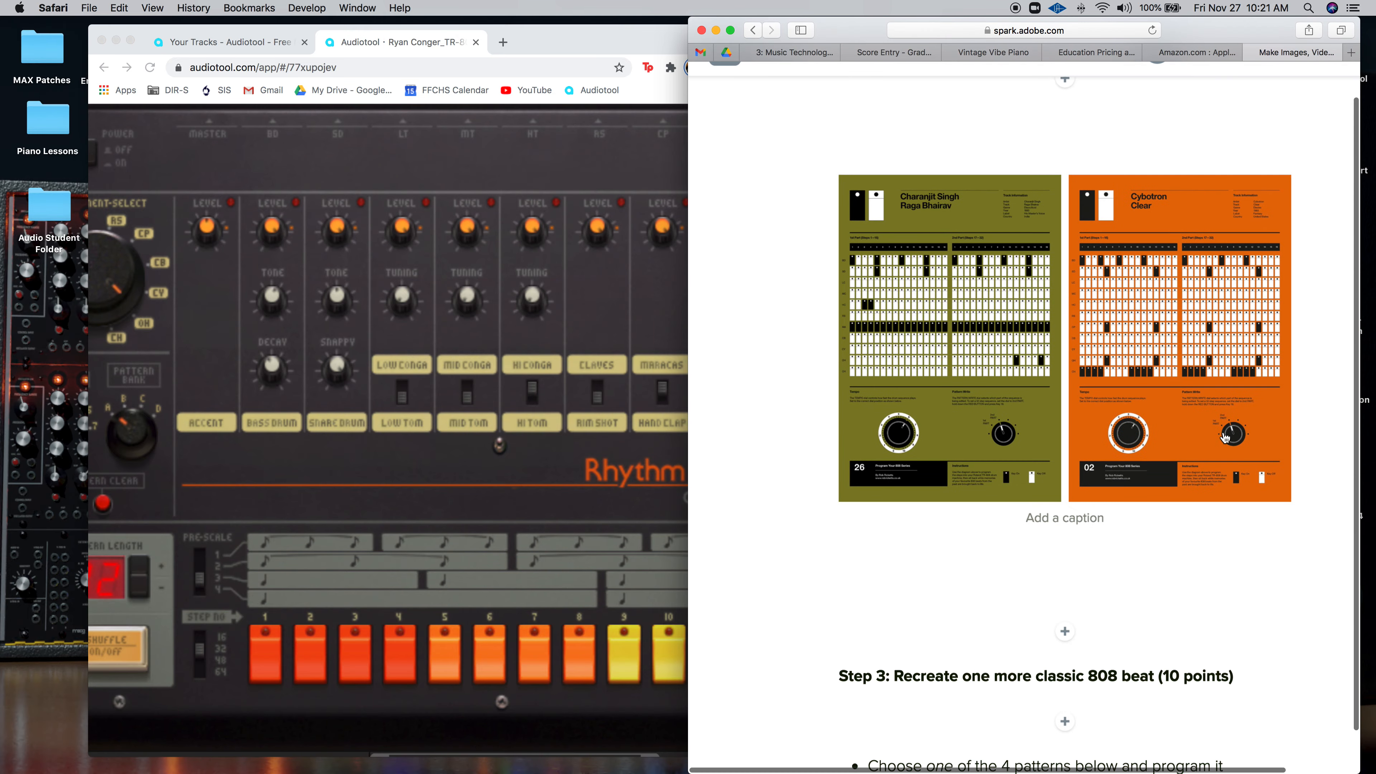
{"action": "scroll", "coordinate": [1243, 302], "scroll_direction": "up", "scroll_amount": 3}
{"action": "scroll", "coordinate": [1242, 302], "scroll_direction": "up", "scroll_amount": 5}
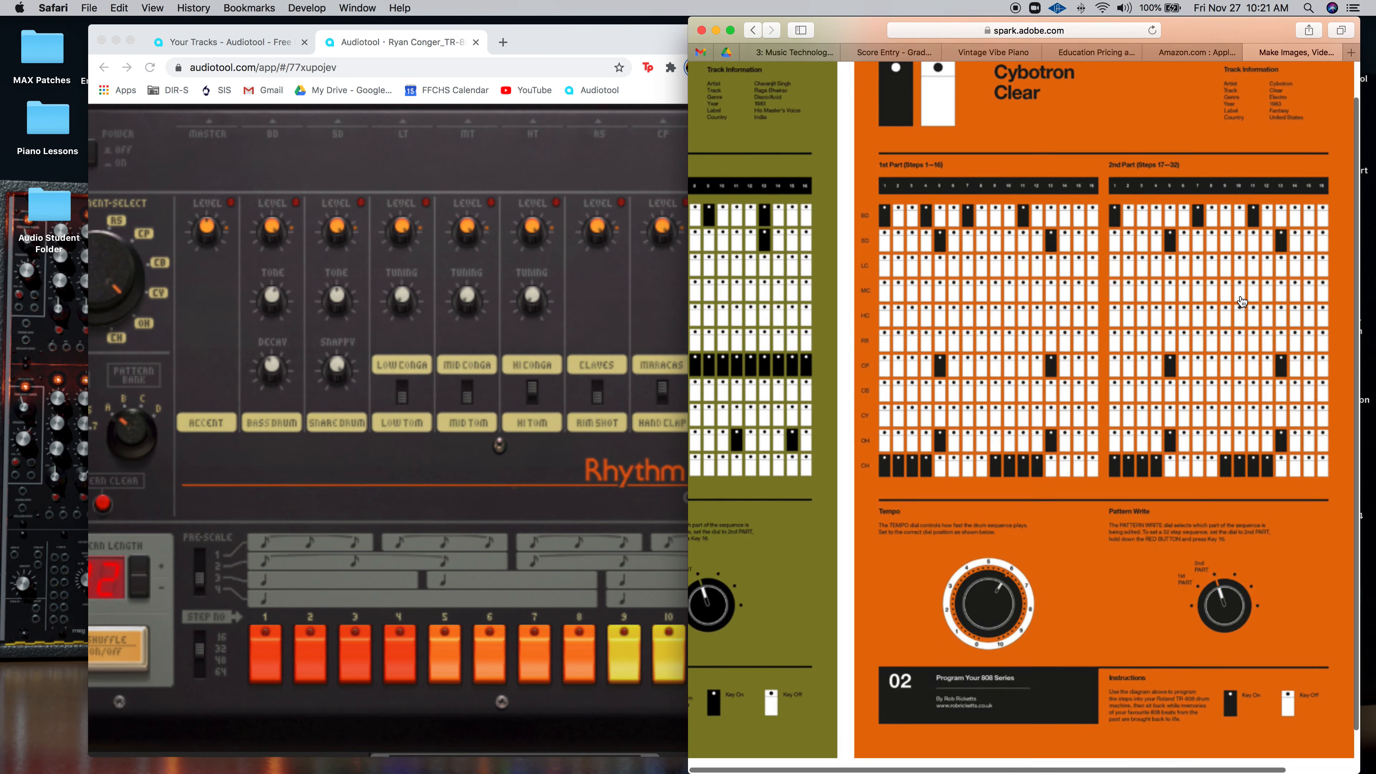
{"action": "scroll", "coordinate": [1242, 301], "scroll_direction": "up", "scroll_amount": 4}
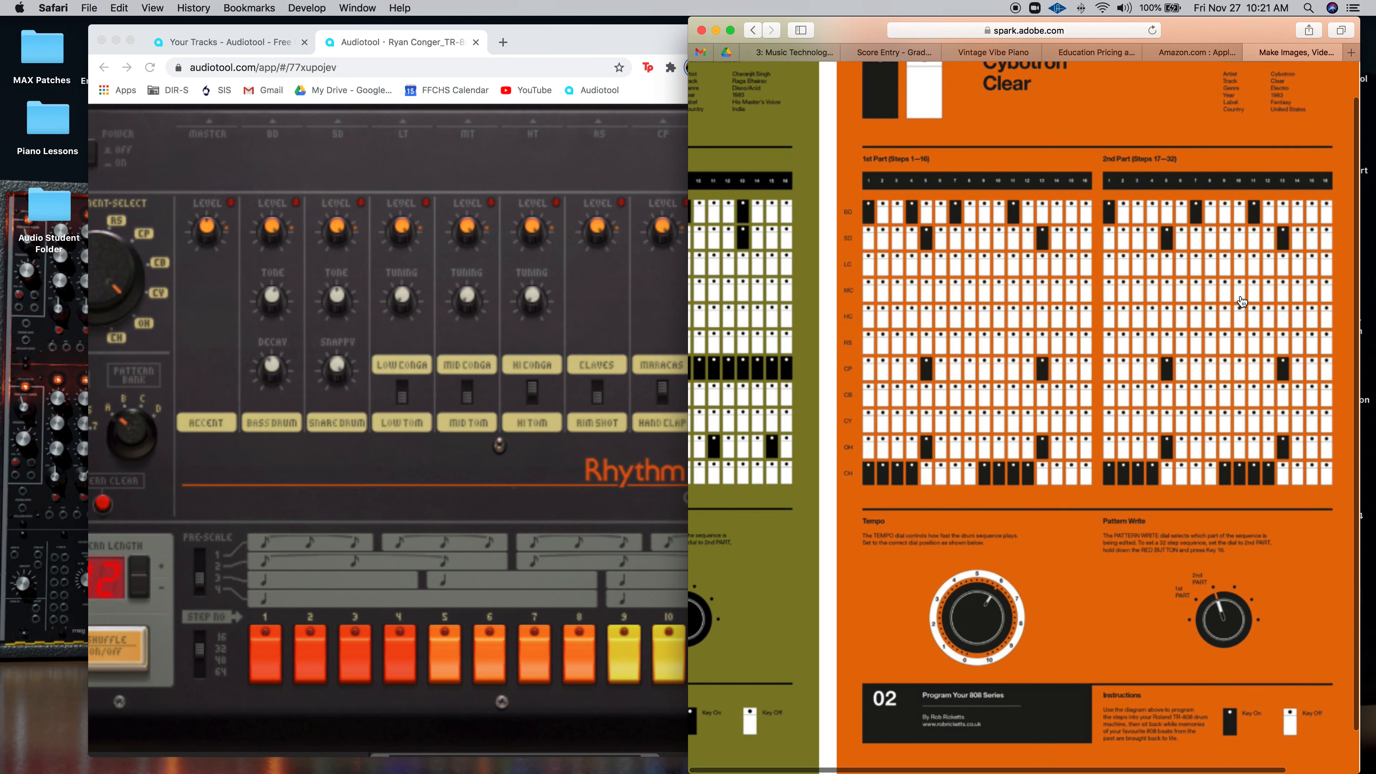
{"action": "scroll", "coordinate": [1243, 302], "scroll_direction": "up", "scroll_amount": 3}
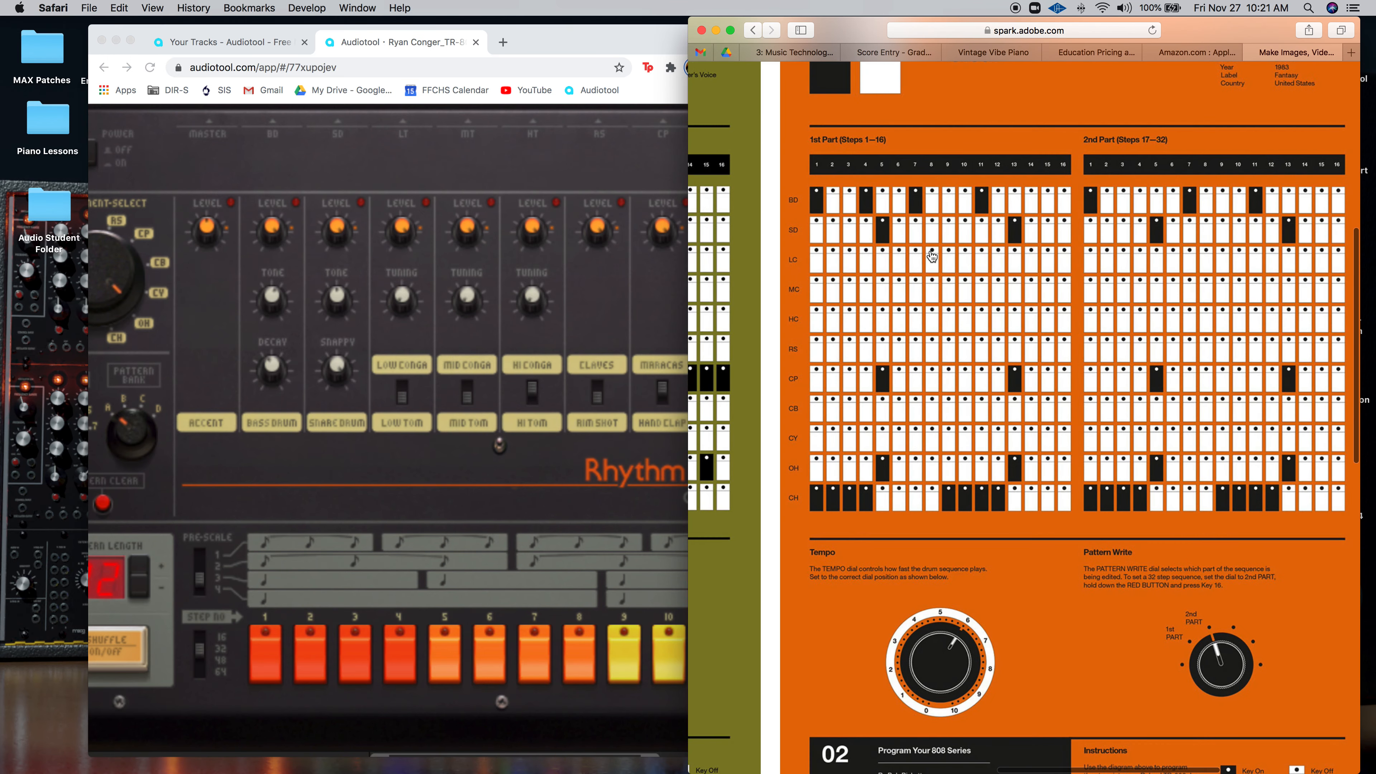
- Return to Audiotool and set the TR-808's pattern dial to pattern 2 for the Cybotron Clear beat
{"action": "left_click", "coordinate": [537, 55]}
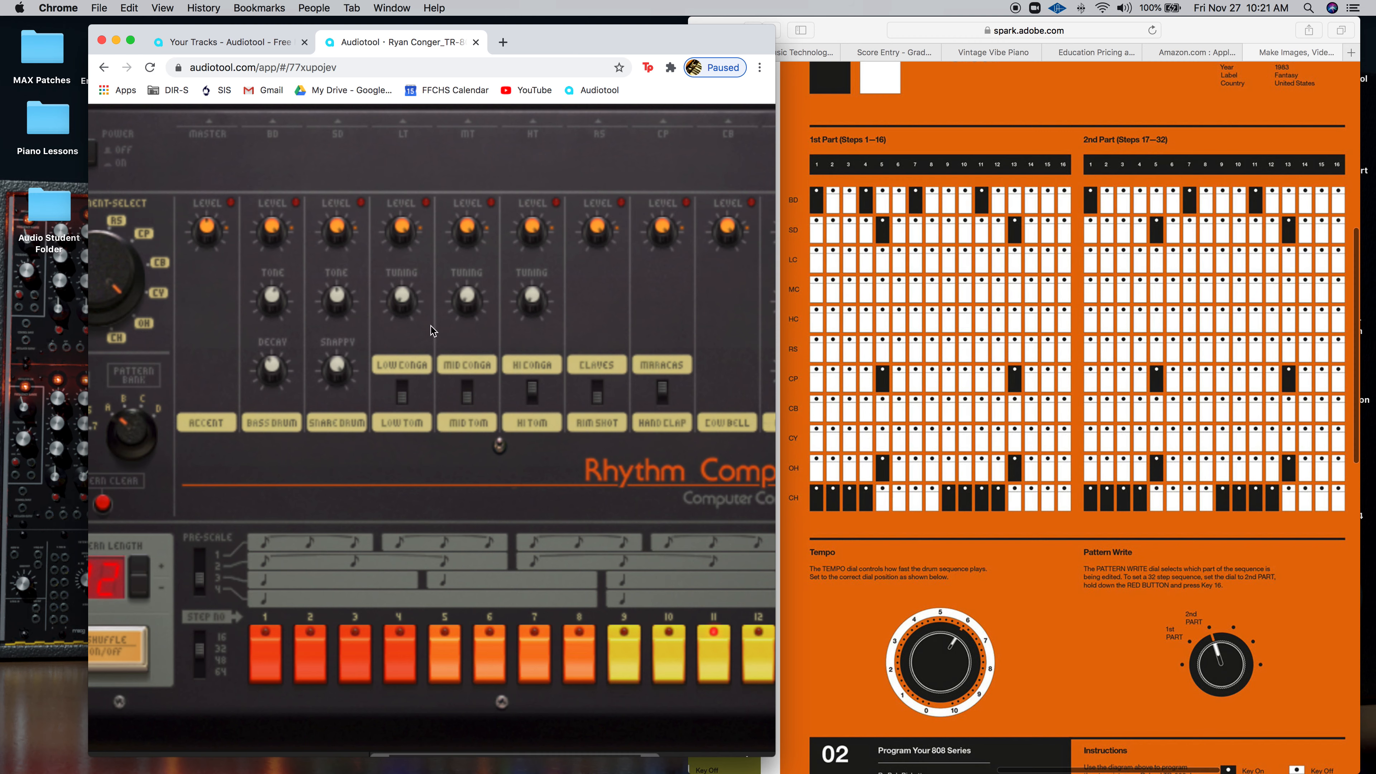
{"action": "scroll", "coordinate": [143, 476], "scroll_direction": "down", "scroll_amount": 6}
{"action": "scroll", "coordinate": [143, 476], "scroll_direction": "up", "scroll_amount": 4}
{"action": "scroll", "coordinate": [143, 476], "scroll_direction": "down", "scroll_amount": 2}
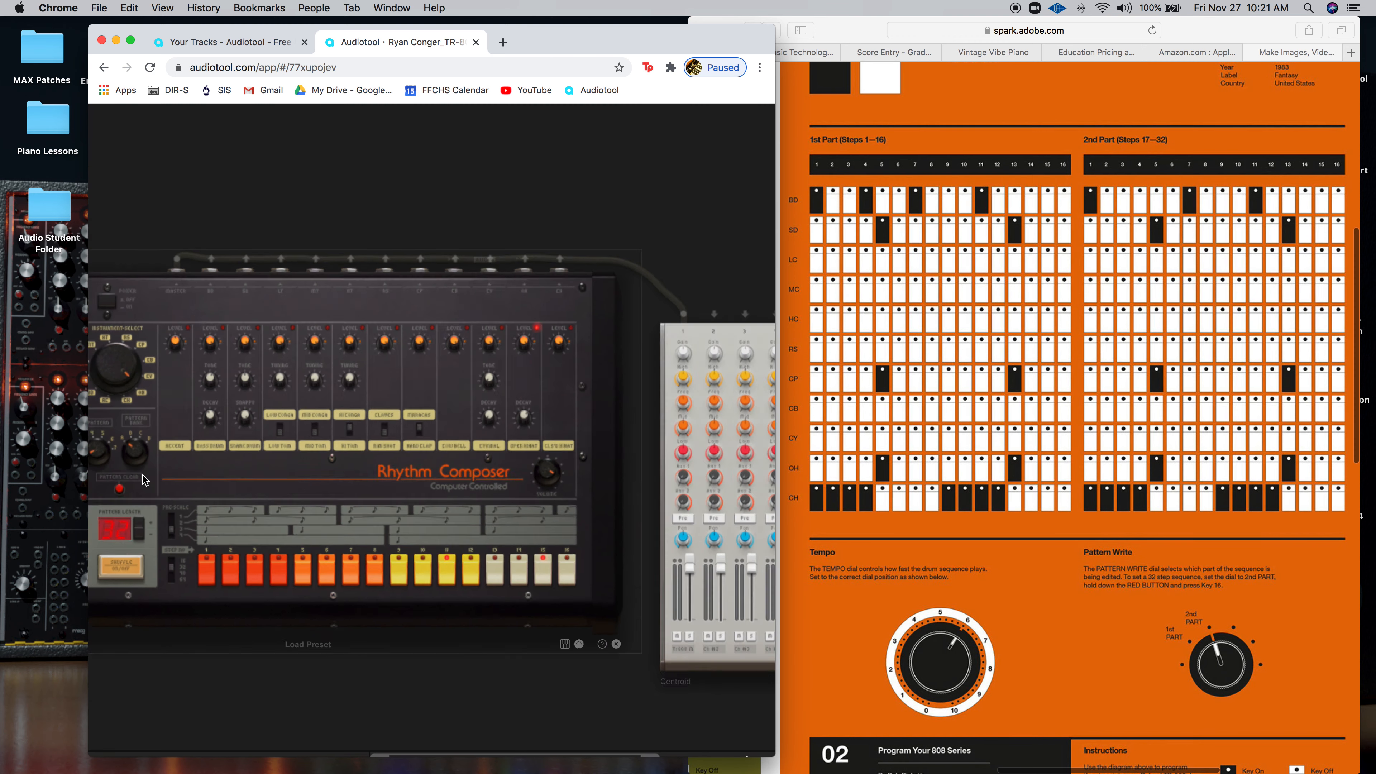
{"action": "scroll", "coordinate": [143, 476], "scroll_direction": "down", "scroll_amount": 2}
{"action": "scroll", "coordinate": [145, 480], "scroll_direction": "down", "scroll_amount": 2}
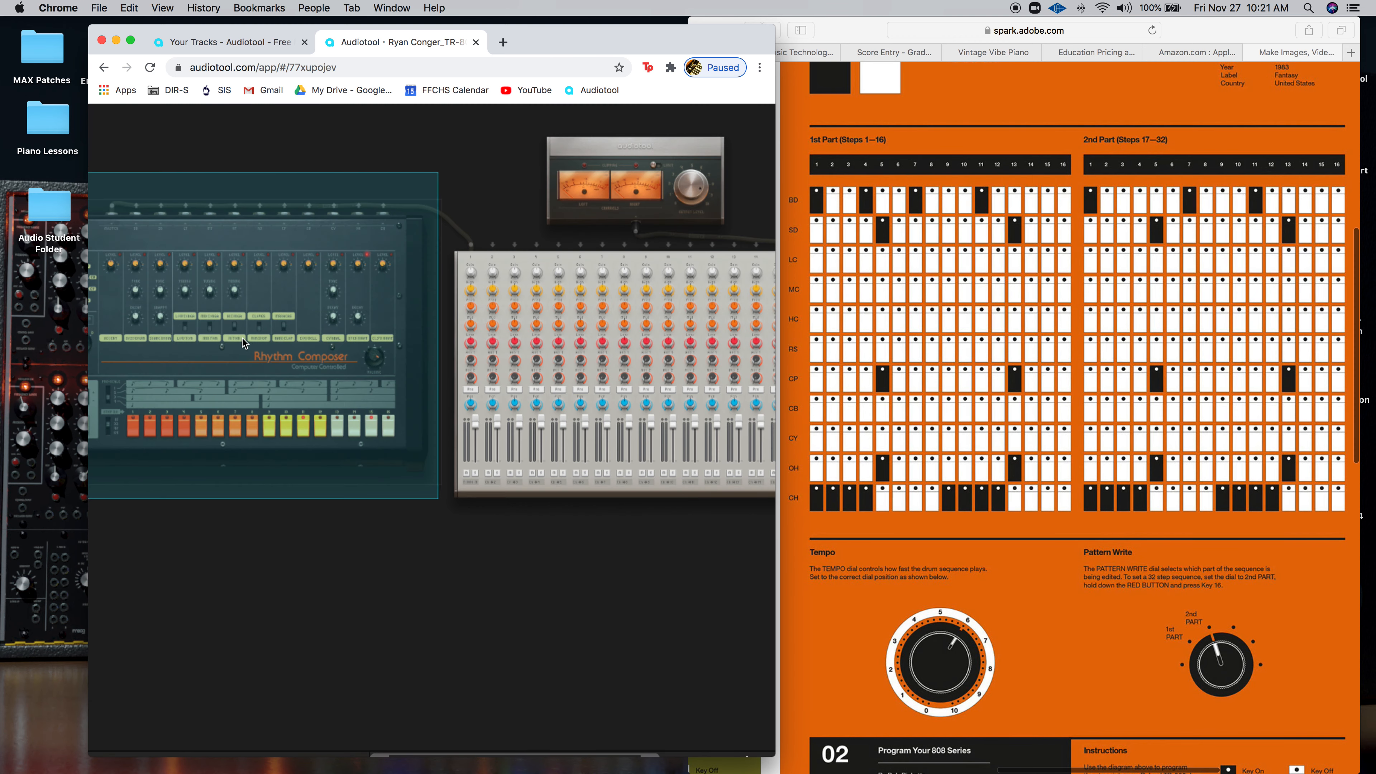
{"action": "scroll", "coordinate": [280, 342], "scroll_direction": "up", "scroll_amount": 8}
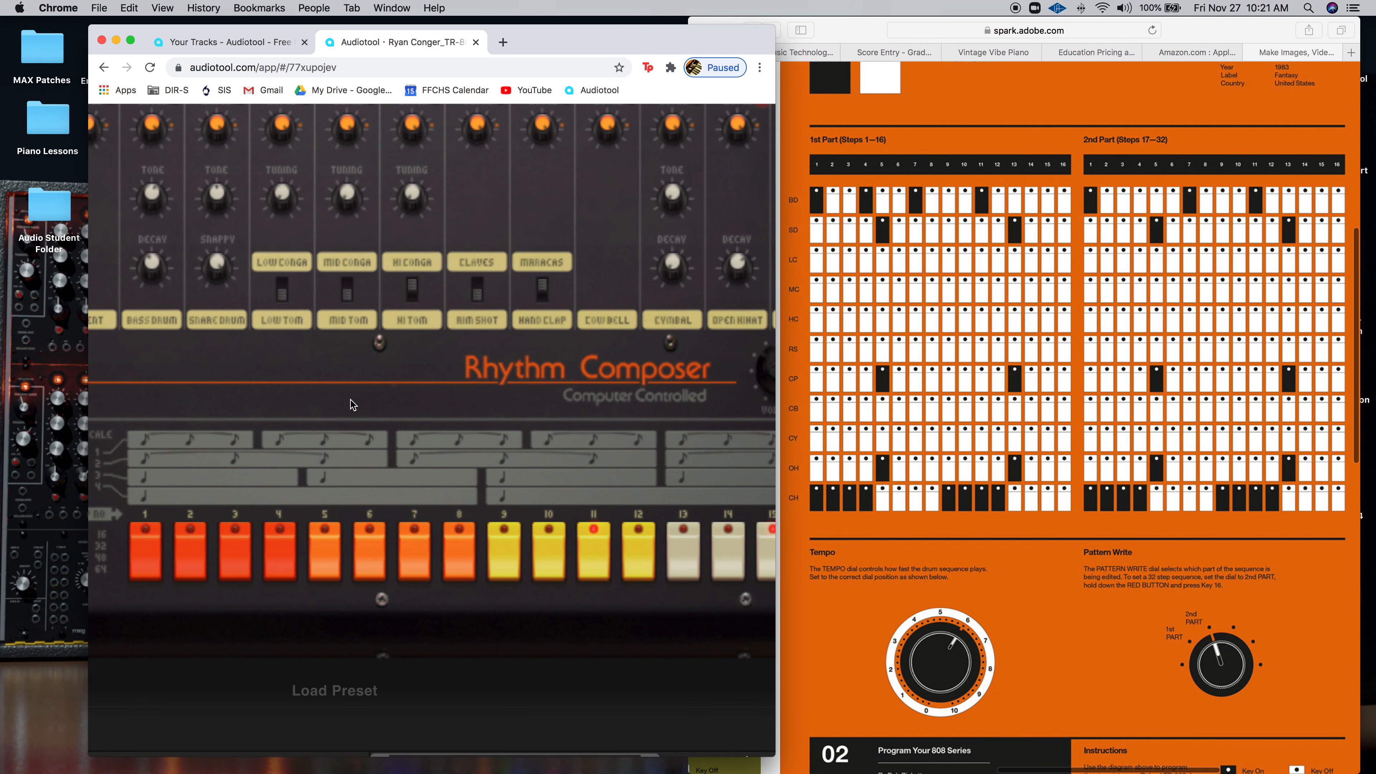
{"action": "left_click_drag", "start_coordinate": [180, 670], "coordinate": [552, 707]}
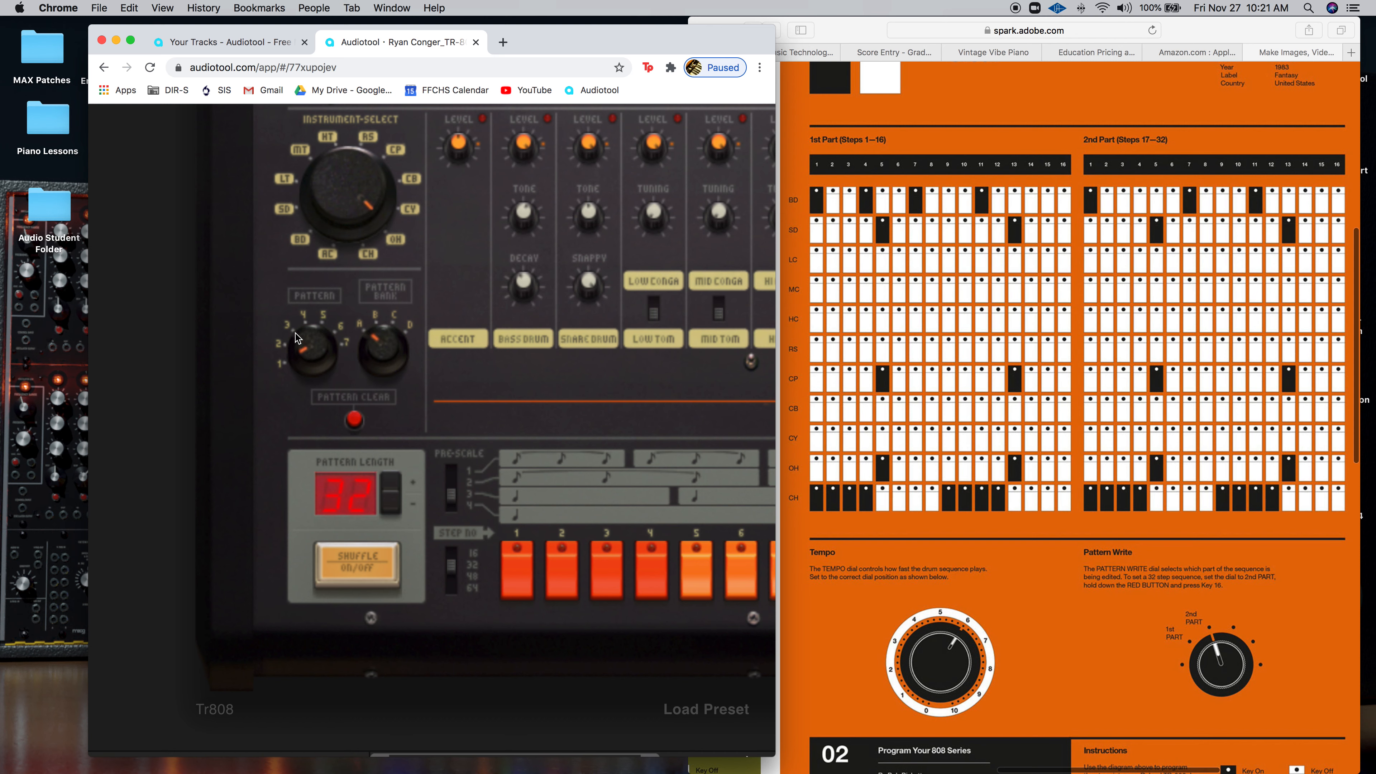
{"action": "left_click_drag", "start_coordinate": [295, 332], "coordinate": [294, 316]}
{"action": "scroll", "coordinate": [135, 452], "scroll_direction": "down", "scroll_amount": 5}
{"action": "scroll", "coordinate": [139, 456], "scroll_direction": "up", "scroll_amount": 1}
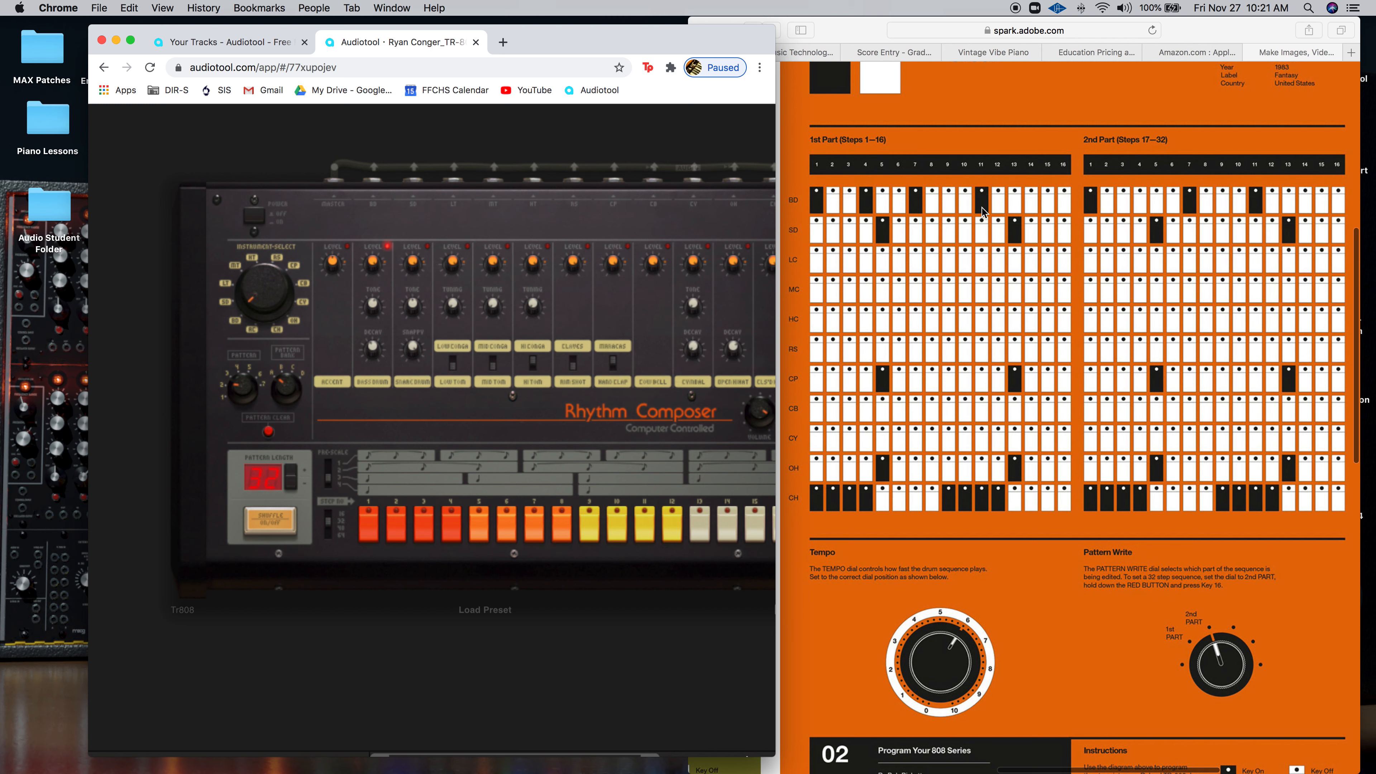
- Program the bass drum on steps 1, 4, 7 and 11 of the first part and 1, 7 and 11 of the second
{"action": "left_click", "coordinate": [368, 529]}
{"action": "left_click", "coordinate": [533, 525]}
{"action": "left_click", "coordinate": [644, 525]}
{"action": "left_click_drag", "start_coordinate": [326, 520], "coordinate": [327, 496]}
{"action": "left_click", "coordinate": [372, 530]}
{"action": "left_click", "coordinate": [452, 525]}
{"action": "left_click", "coordinate": [537, 527]}
{"action": "left_click_drag", "start_coordinate": [328, 515], "coordinate": [341, 526]}
{"action": "left_click", "coordinate": [647, 530]}
- Select the snare drum and program it on steps 5 and 13 in both parts, following the Cybotron Clear sheet
{"action": "left_click", "coordinate": [413, 383]}
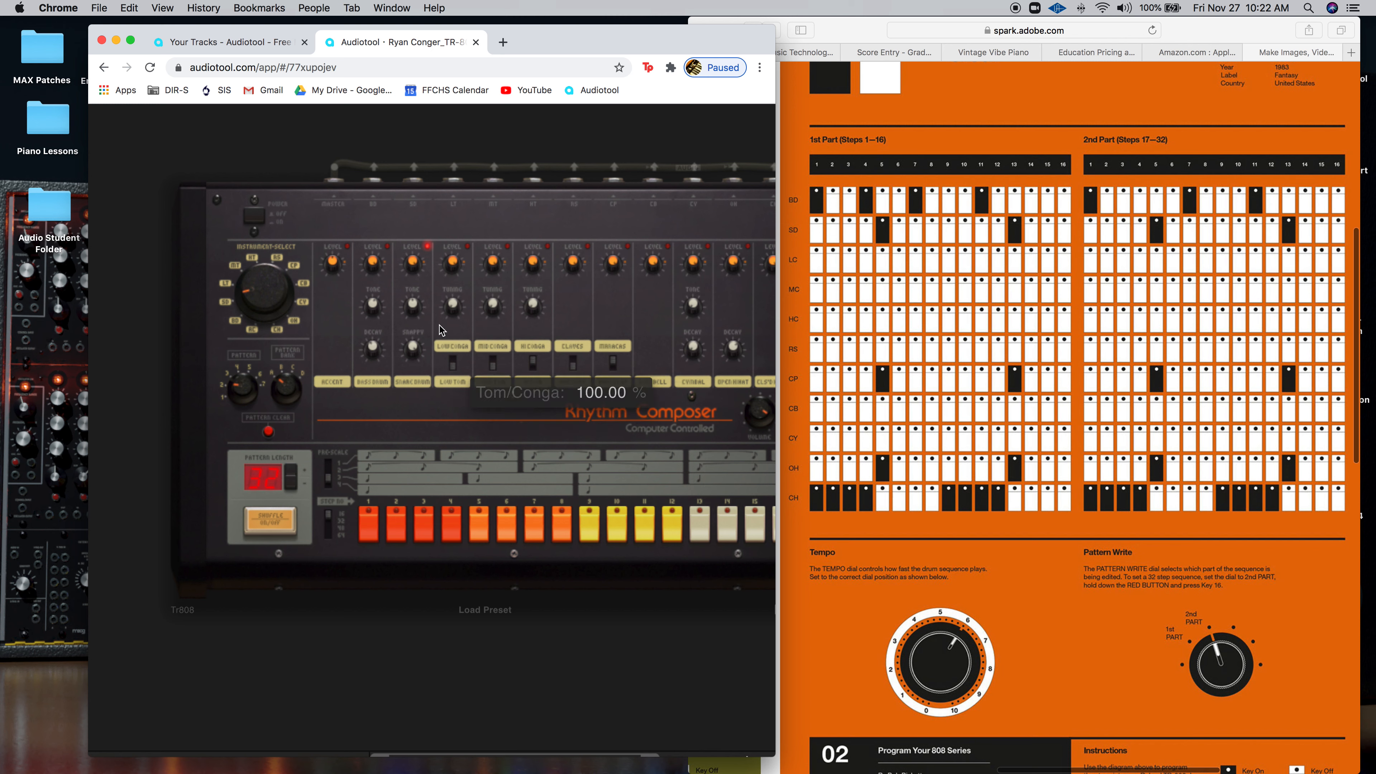
{"action": "left_click", "coordinate": [477, 530]}
{"action": "left_click", "coordinate": [696, 528]}
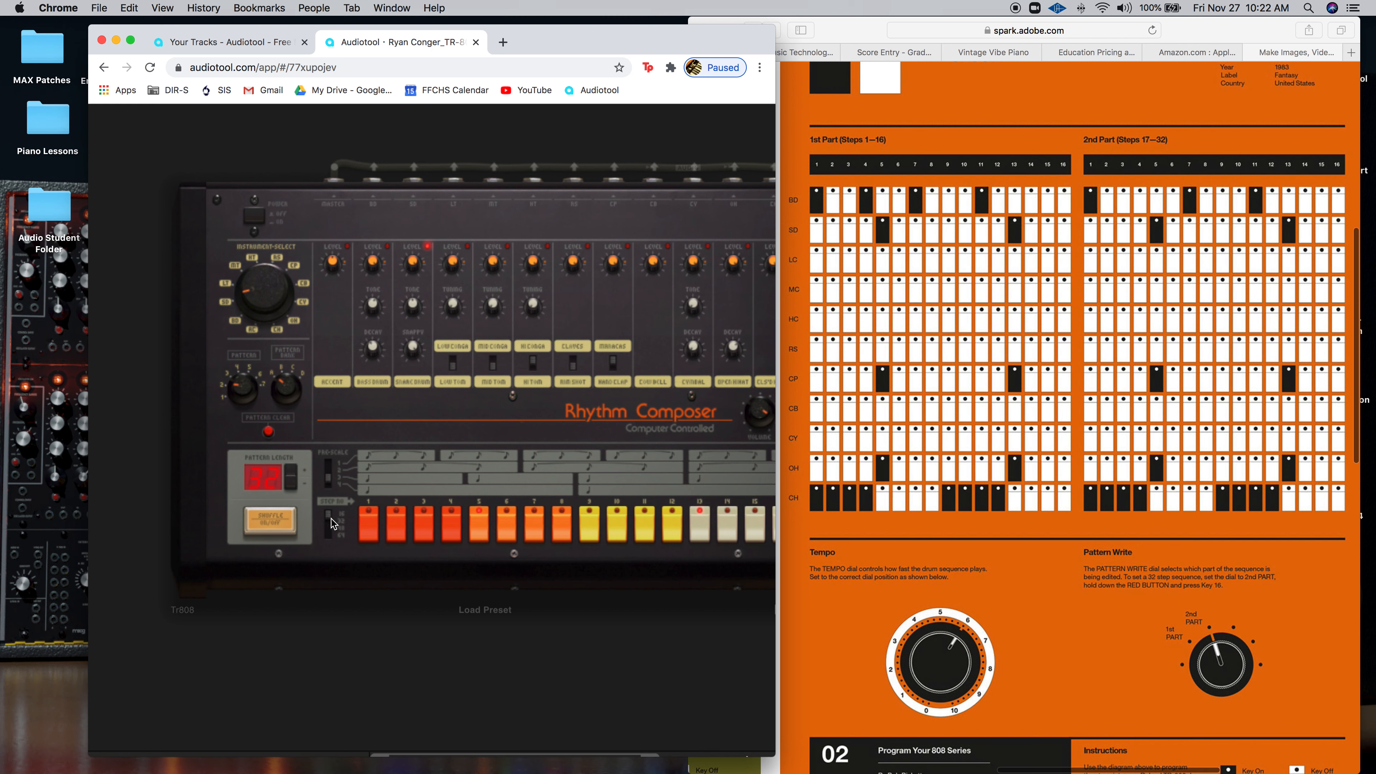
{"action": "left_click_drag", "start_coordinate": [331, 517], "coordinate": [331, 521]}
{"action": "left_click", "coordinate": [698, 530]}
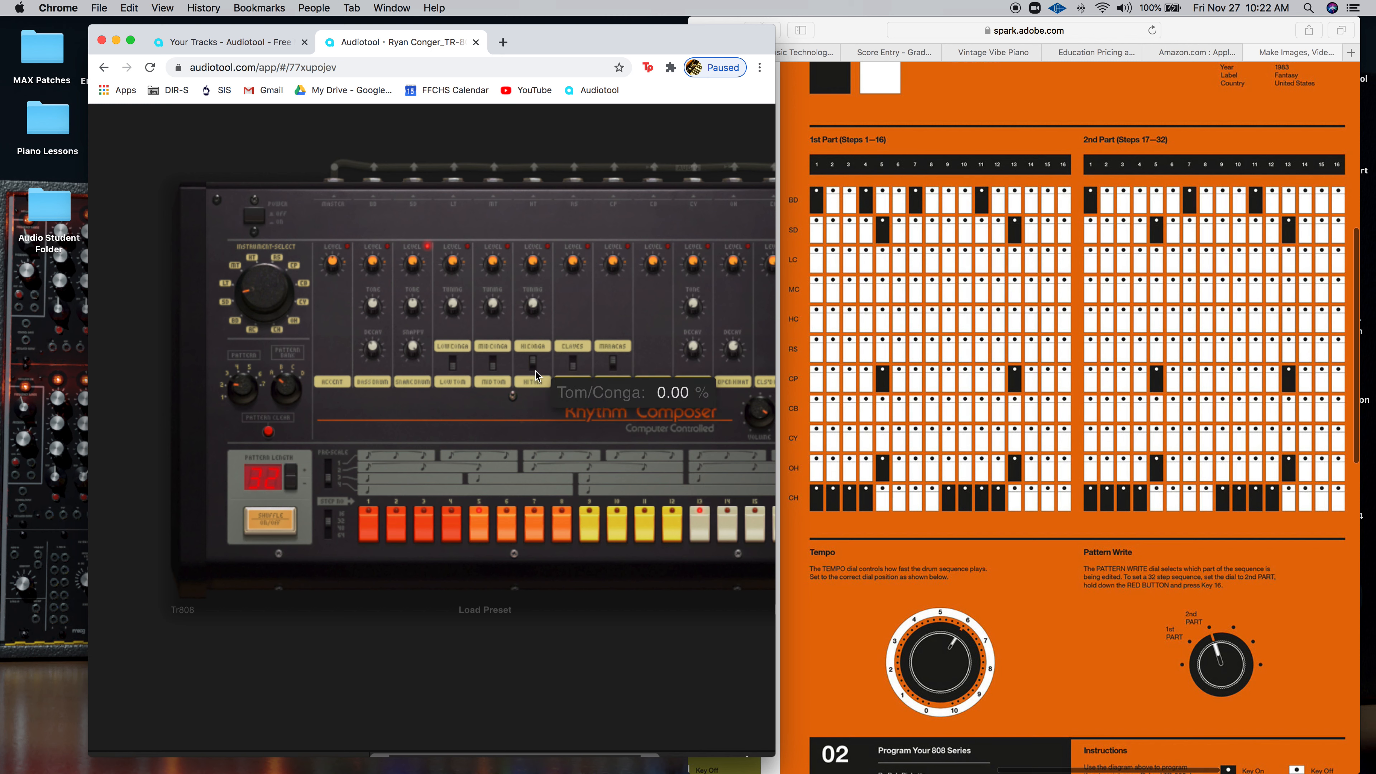
- Select the hand clap and program it on steps 5 and 13 in both parts
{"action": "left_click", "coordinate": [615, 382]}
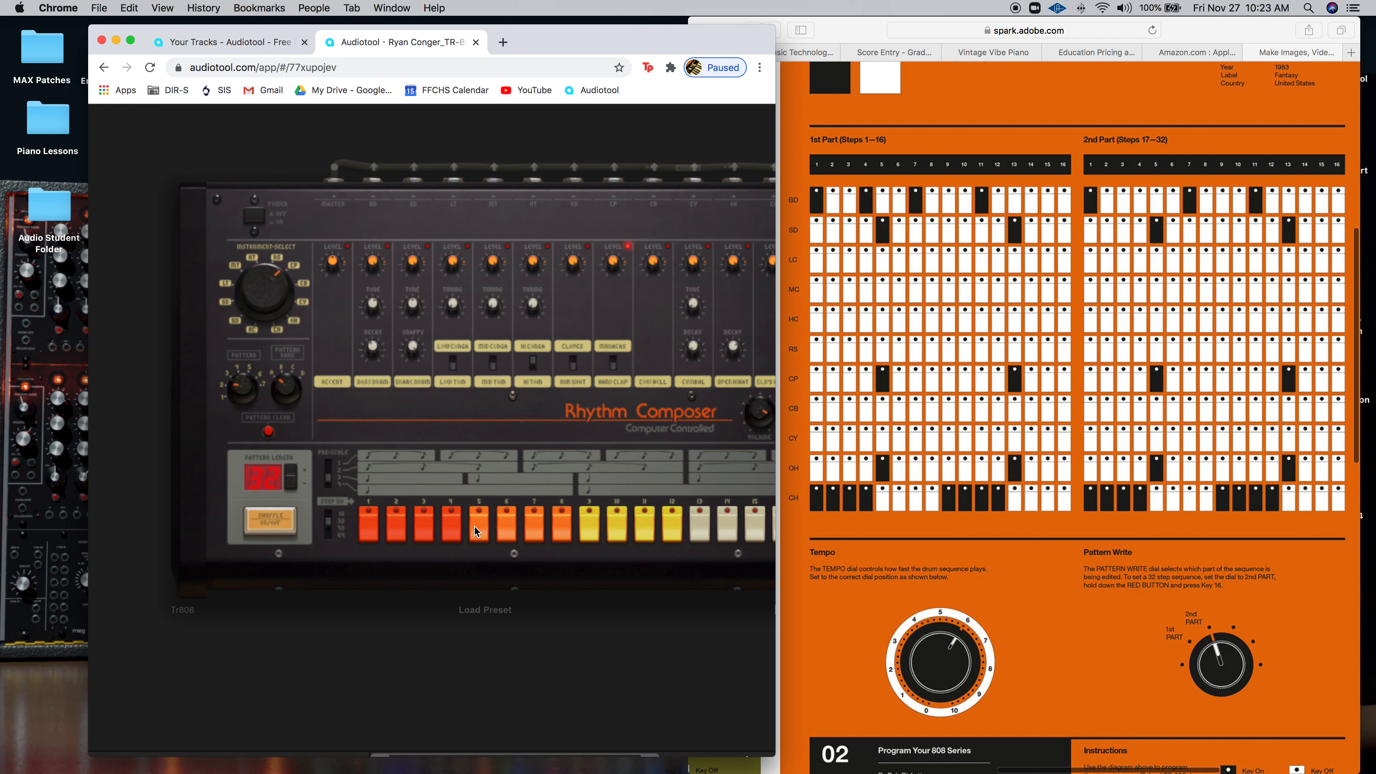
{"action": "left_click", "coordinate": [696, 530]}
{"action": "left_click", "coordinate": [330, 514]}
{"action": "left_click", "coordinate": [695, 529]}
- Select the open hi-hat and program it on steps 5 and 13 in both parts
{"action": "left_click", "coordinate": [735, 385]}
{"action": "left_click", "coordinate": [701, 534]}
{"action": "left_click", "coordinate": [479, 533]}
{"action": "left_click", "coordinate": [701, 531]}
- Program the closed hi-hat on steps 1 to 4 and 9 to 12 in both parts, following the Cybotron Clear sheet
{"action": "left_click", "coordinate": [372, 529]}
{"action": "left_click", "coordinate": [396, 526]}
{"action": "left_click", "coordinate": [423, 528]}
- Play the beat and switch the pattern dial between patterns 1 and 2 to compare them
{"action": "mouse_move", "coordinate": [439, 346]}
{"action": "left_click_drag", "start_coordinate": [236, 390], "coordinate": [237, 414]}
{"action": "key", "text": "space"}
{"action": "left_click_drag", "start_coordinate": [239, 378], "coordinate": [235, 371]}
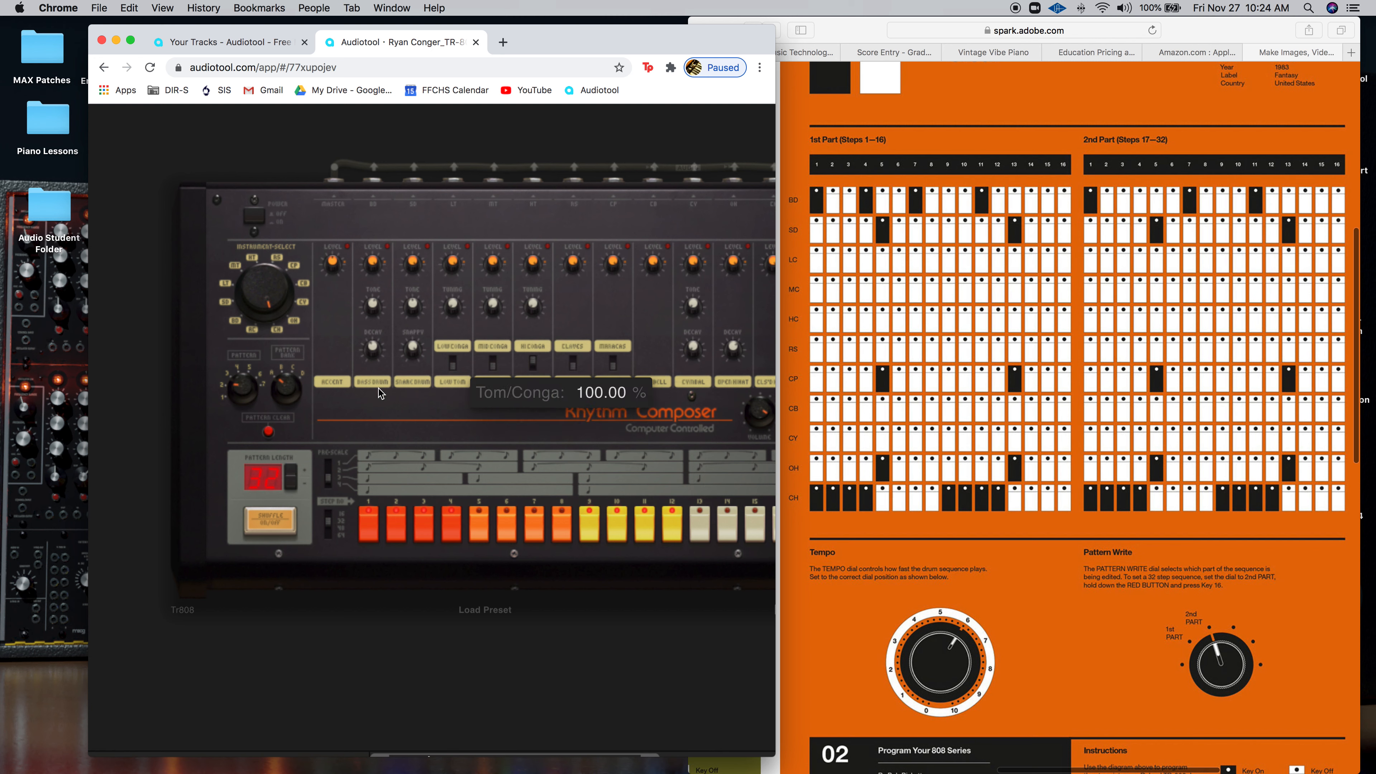
- Return to pattern 1, change the Handclap/Maracas switch, and select that channel to show its steps
{"action": "left_click_drag", "start_coordinate": [246, 390], "coordinate": [242, 417]}
{"action": "left_click", "coordinate": [614, 361]}
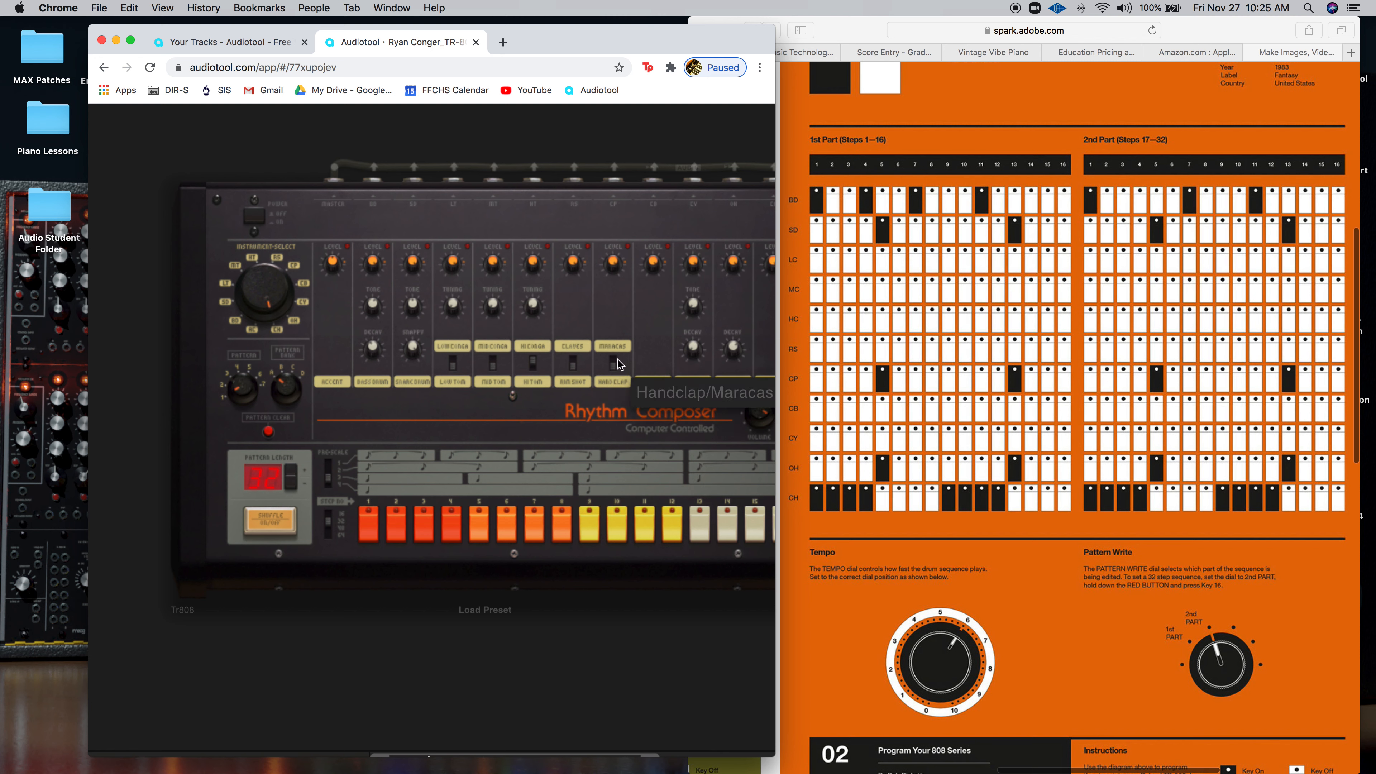
{"action": "left_click", "coordinate": [614, 336]}
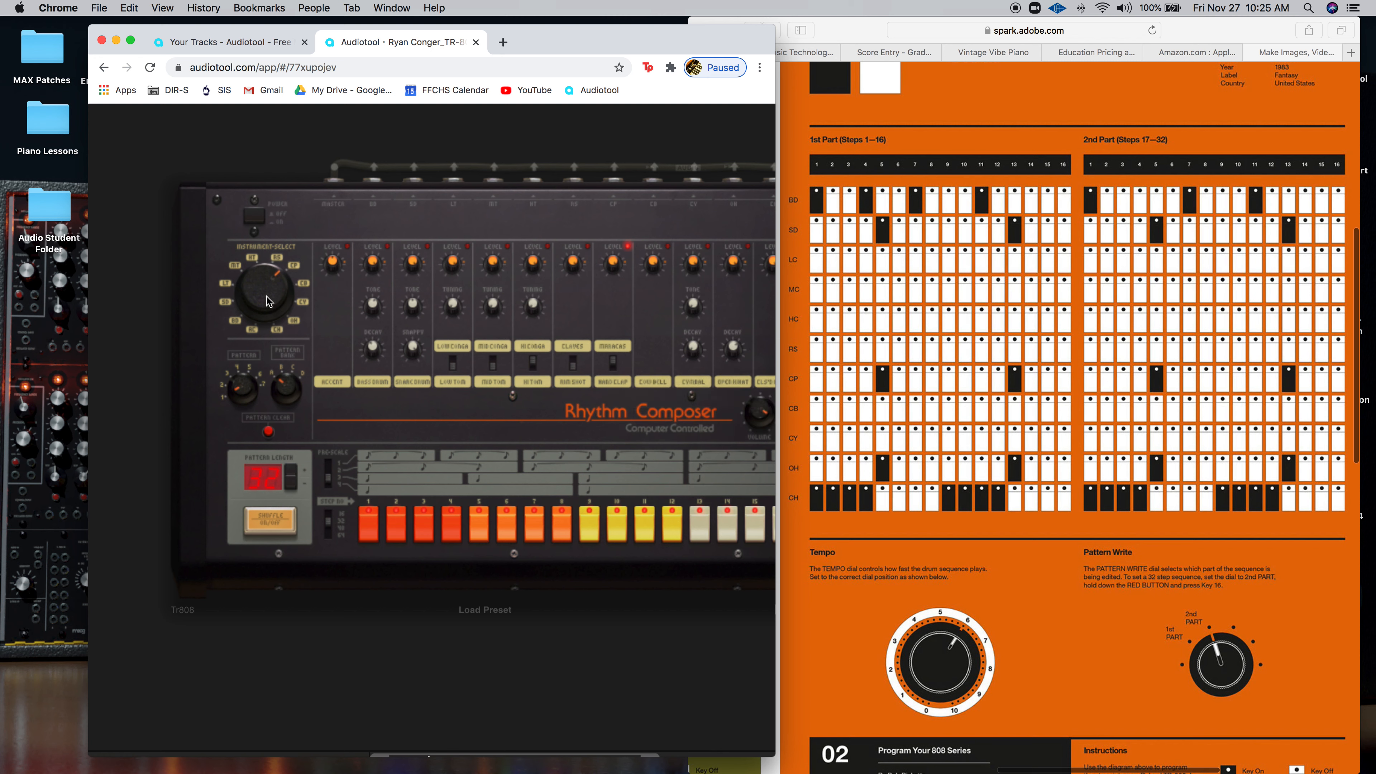
- Toggle playback and switch the pattern dial from the Raga Bhairav pattern to the Cybotron Clear pattern
{"action": "key", "text": "space"}
{"action": "left_click_drag", "start_coordinate": [241, 372], "coordinate": [238, 352]}
{"action": "left_click_drag", "start_coordinate": [664, 648], "coordinate": [635, 643]}
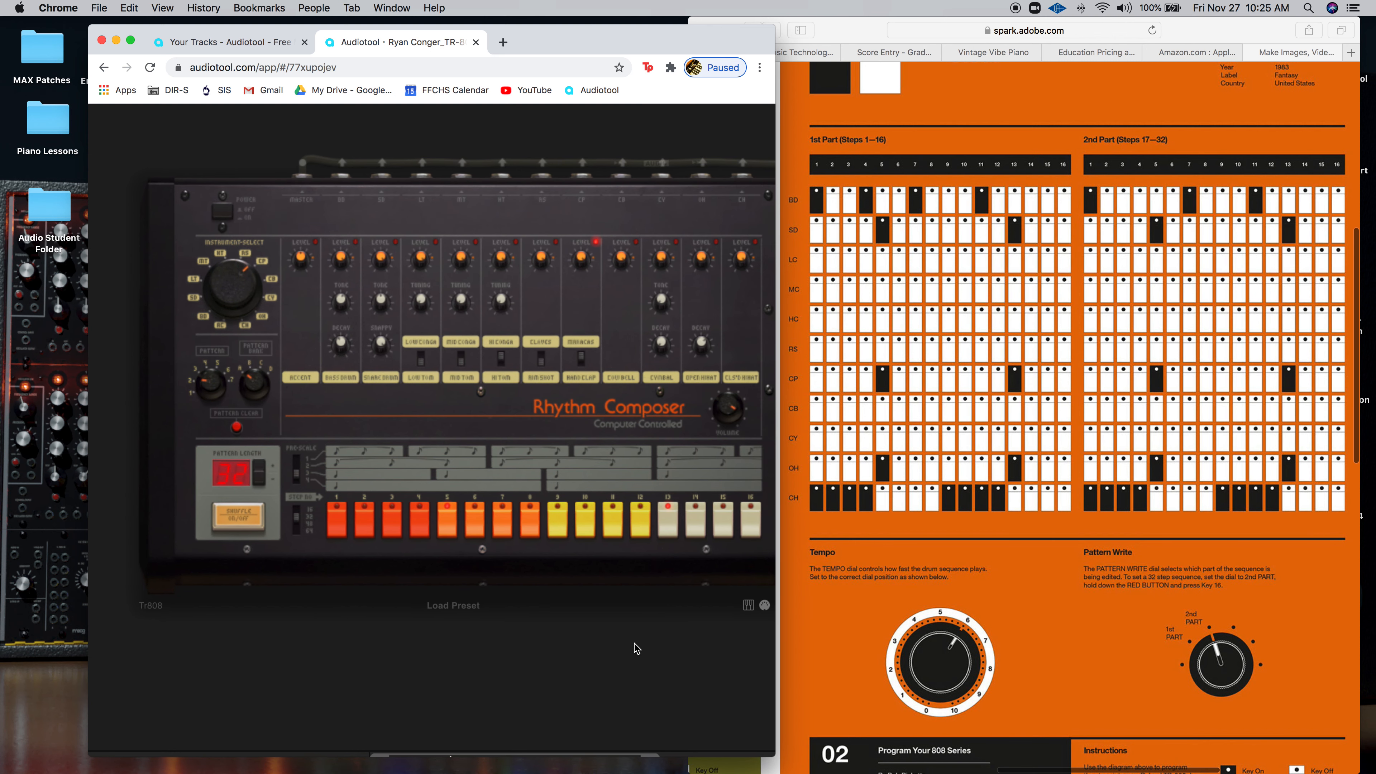